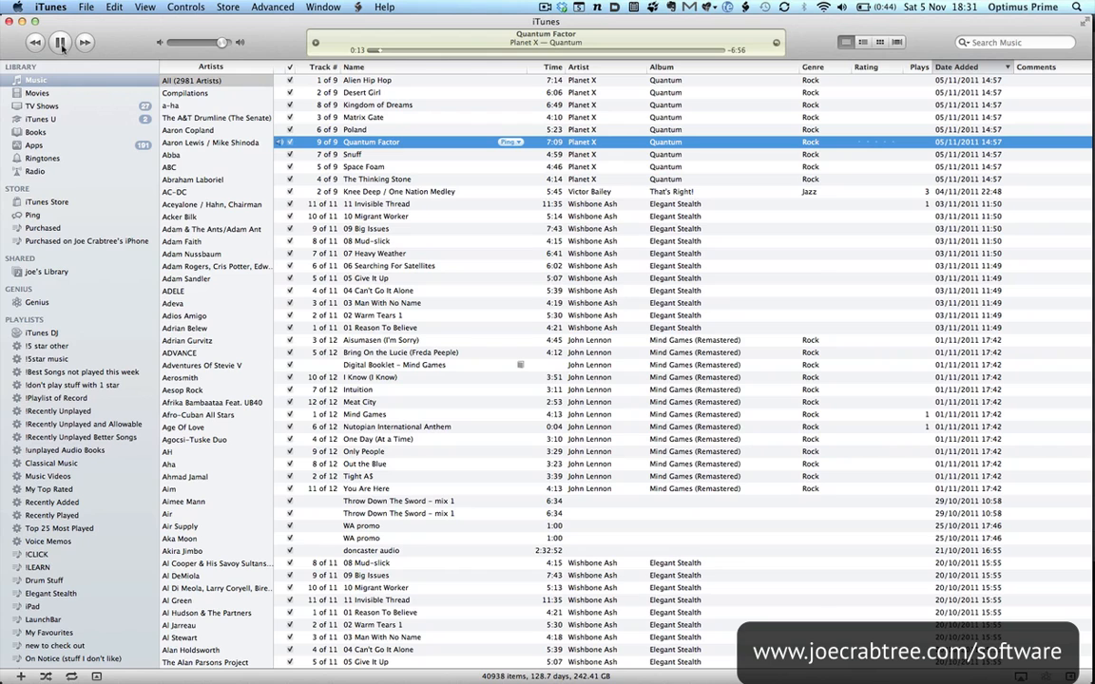
Pause Quantum Factor in iTunes and switch to the PDF drum transcription to view the 20/16 opening groove
{"action": "left_click", "coordinate": [60, 43]}
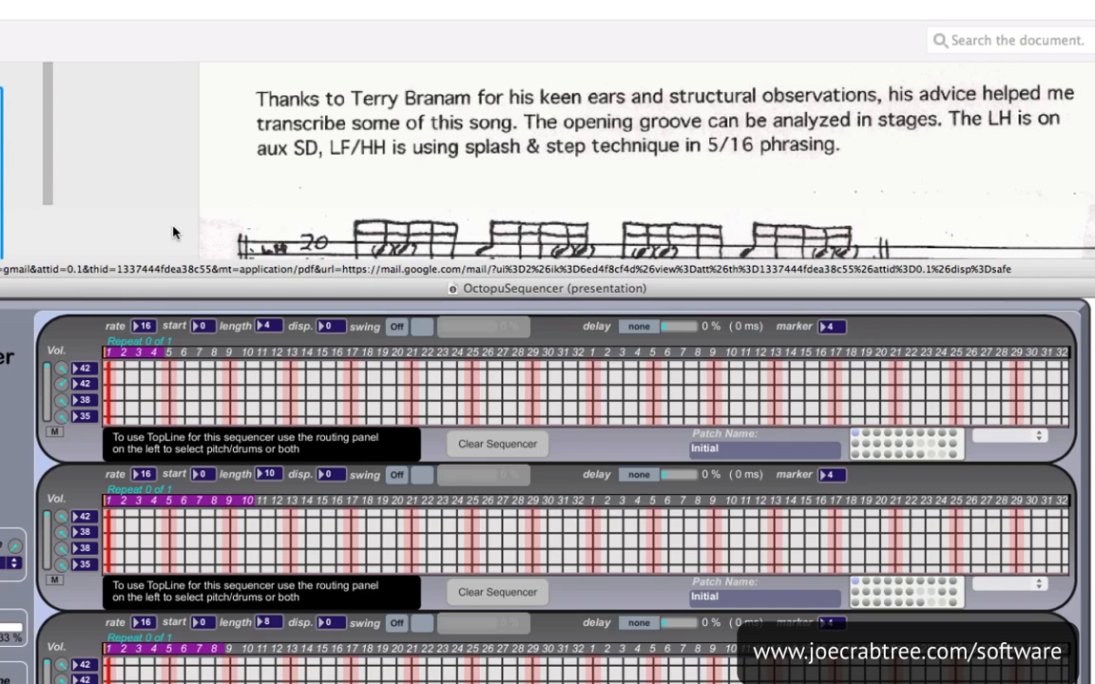
{"action": "scroll", "coordinate": [173, 233], "scroll_direction": "down", "scroll_amount": 1}
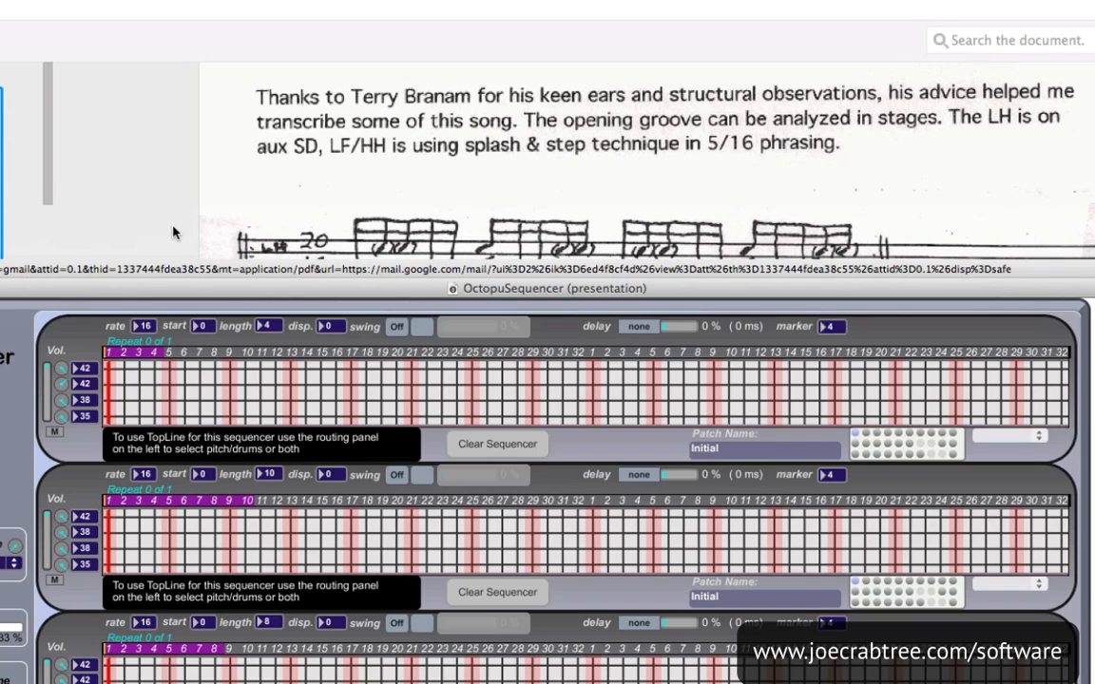
{"action": "scroll", "coordinate": [173, 232], "scroll_direction": "down", "scroll_amount": 4}
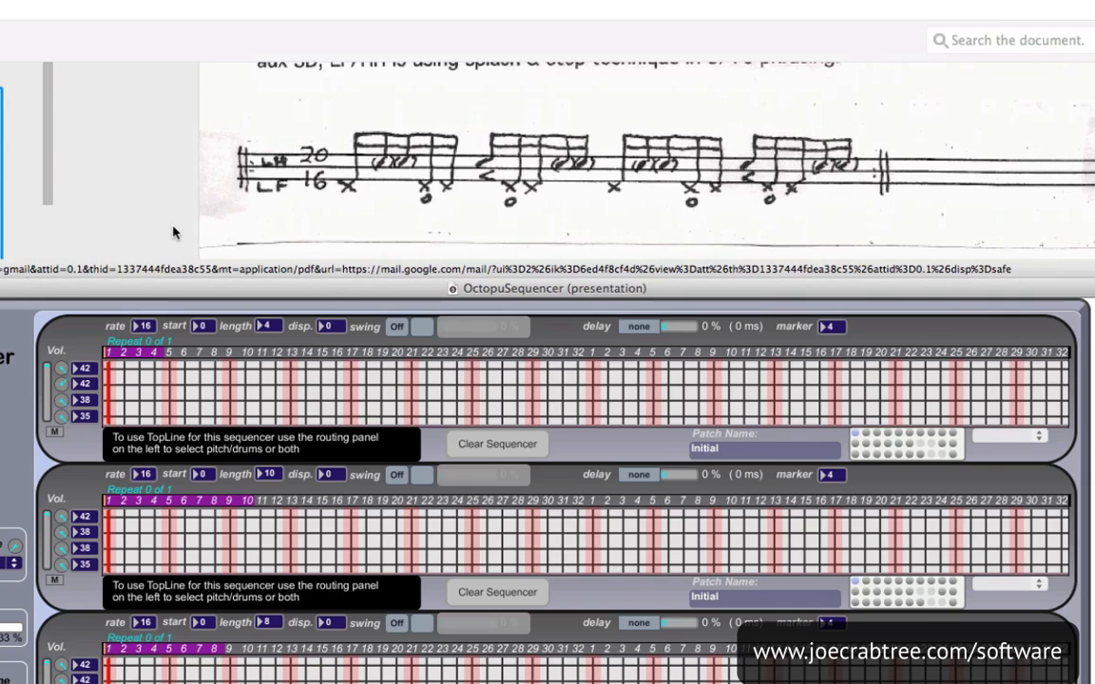
{"action": "scroll", "coordinate": [173, 233], "scroll_direction": "down", "scroll_amount": 2}
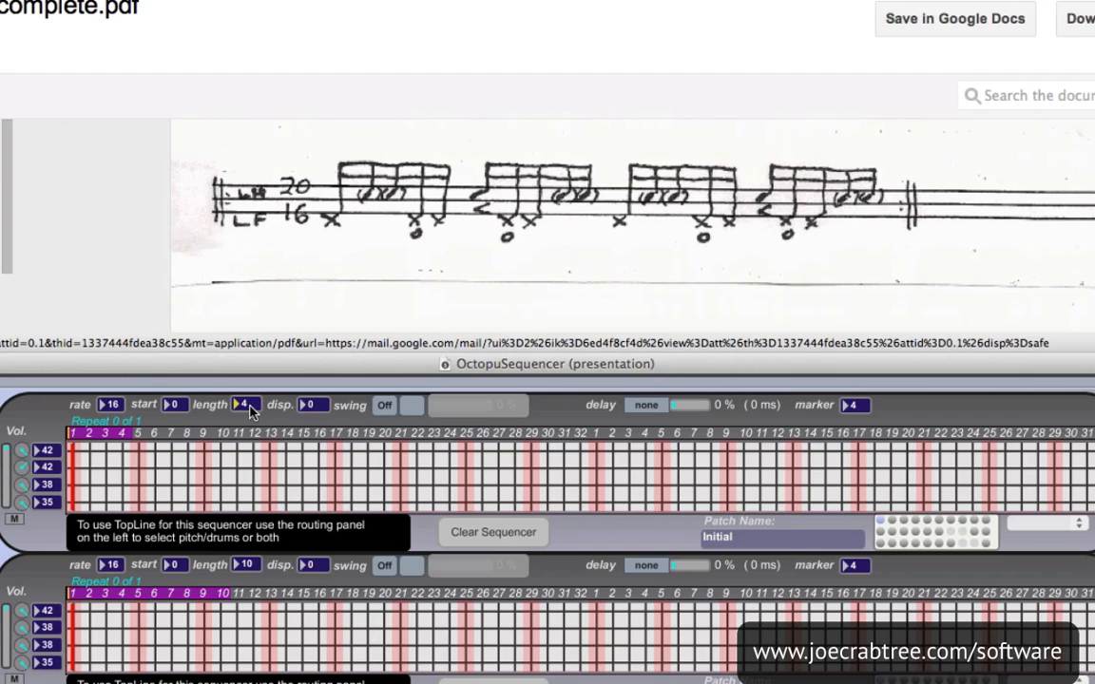
Set the first sequencer's length to 10 and its marker to 5
{"action": "left_click_drag", "start_coordinate": [250, 410], "coordinate": [250, 403]}
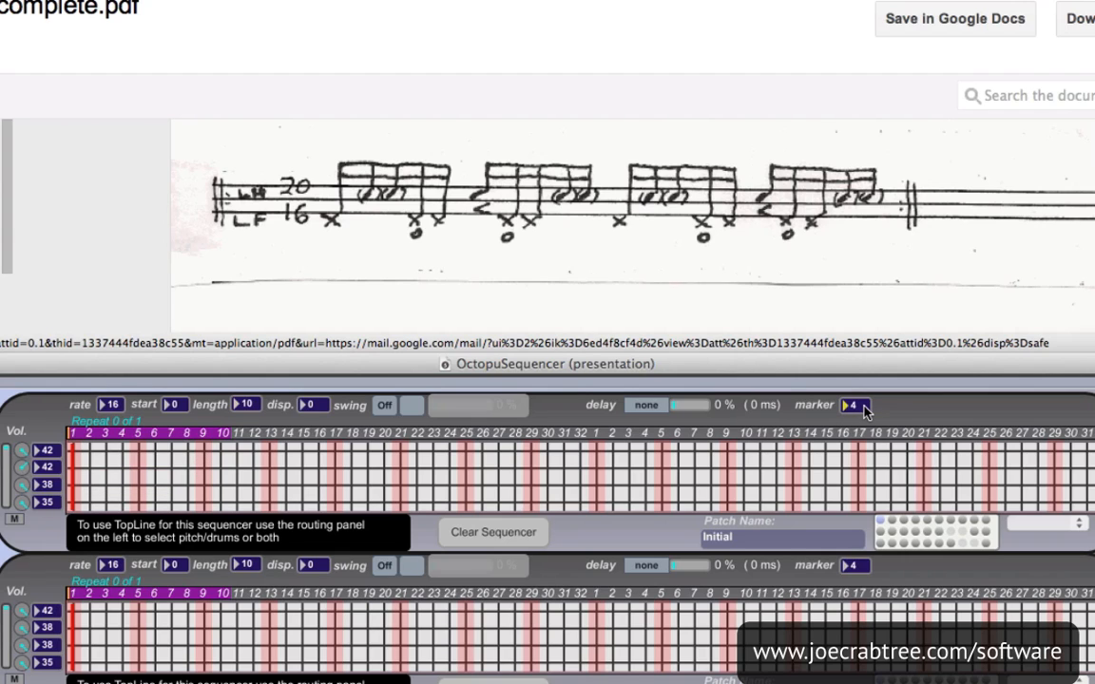
{"action": "type", "text": "5"}
{"action": "key", "text": "Return"}
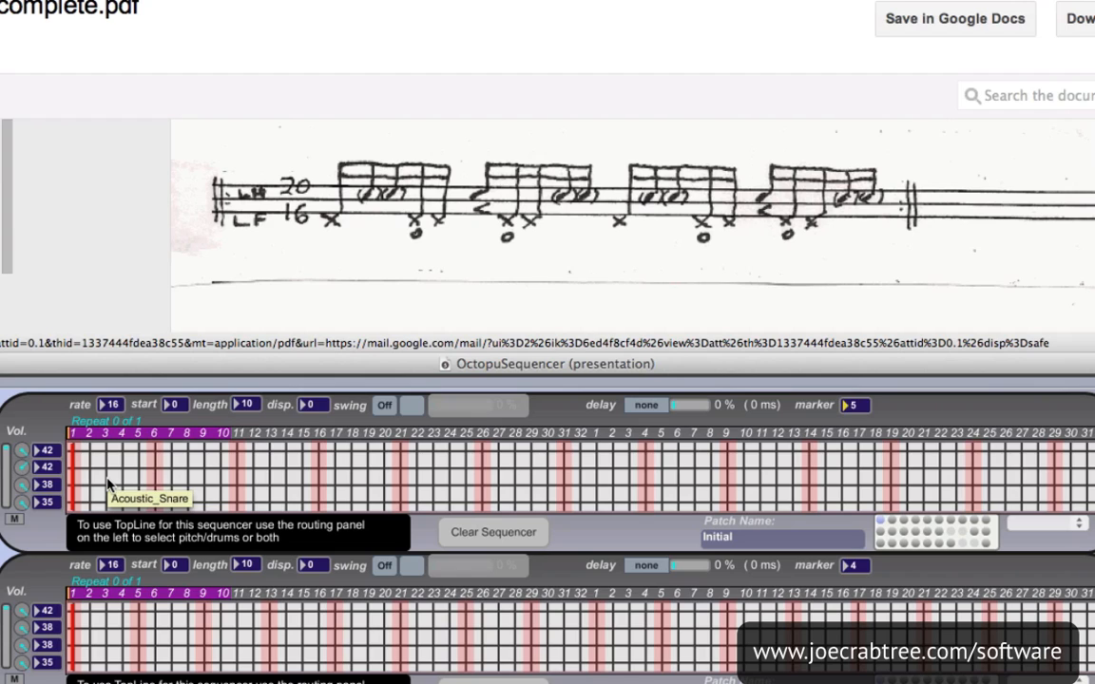
Assign MIDI note 44, Pedal Hi-Hat, to the fourth line of the first sequencer
{"action": "left_click", "coordinate": [47, 504]}
{"action": "key", "text": "Up"}
{"action": "key", "text": "Up"}
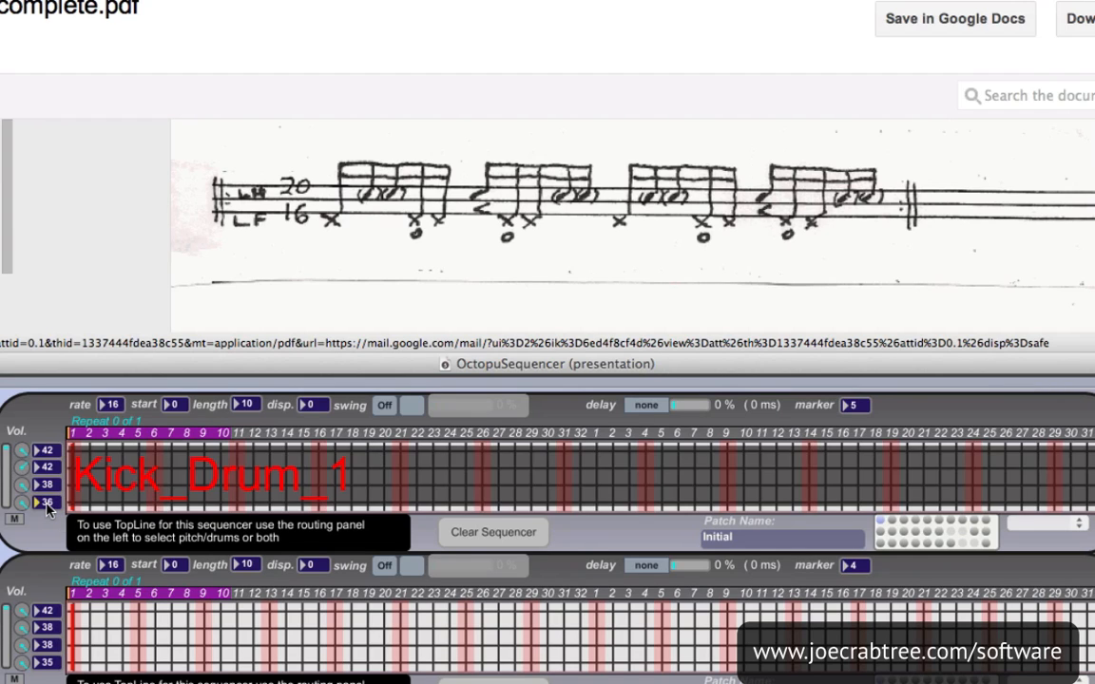
{"action": "key", "text": "Up"}
{"action": "key", "text": "Up"}
{"action": "key", "text": "Up"}
{"action": "key", "text": "Up"}
{"action": "key", "text": "Up"}
{"action": "key", "text": "Up"}
{"action": "key", "text": "Up"}
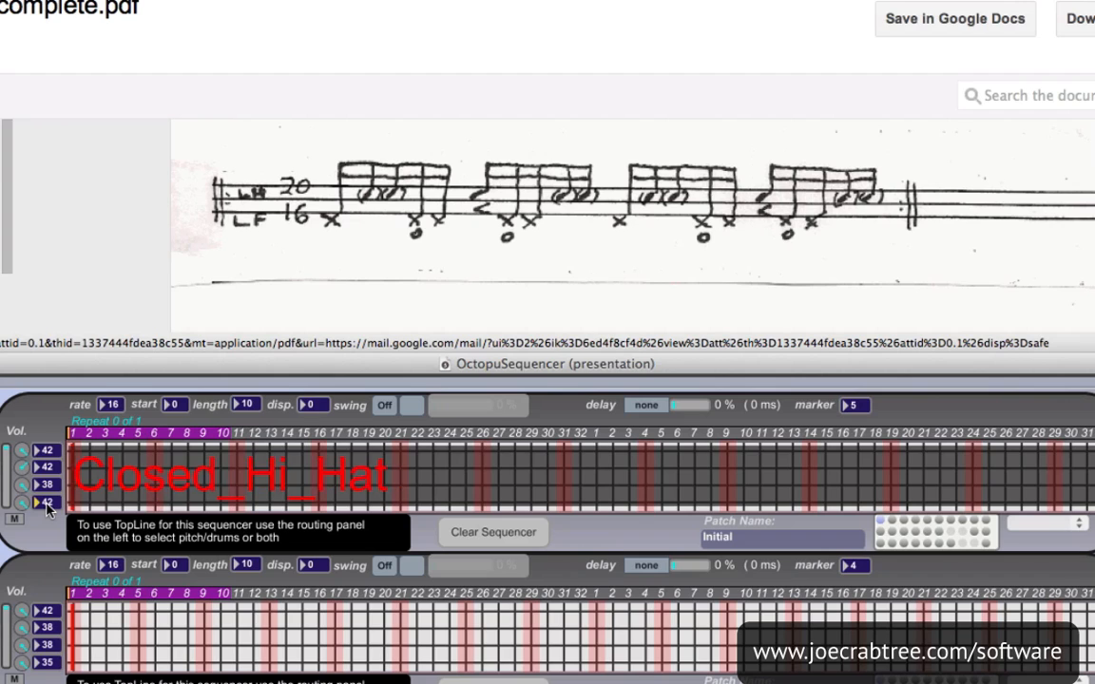
{"action": "key", "text": "Up"}
{"action": "key", "text": "Down"}
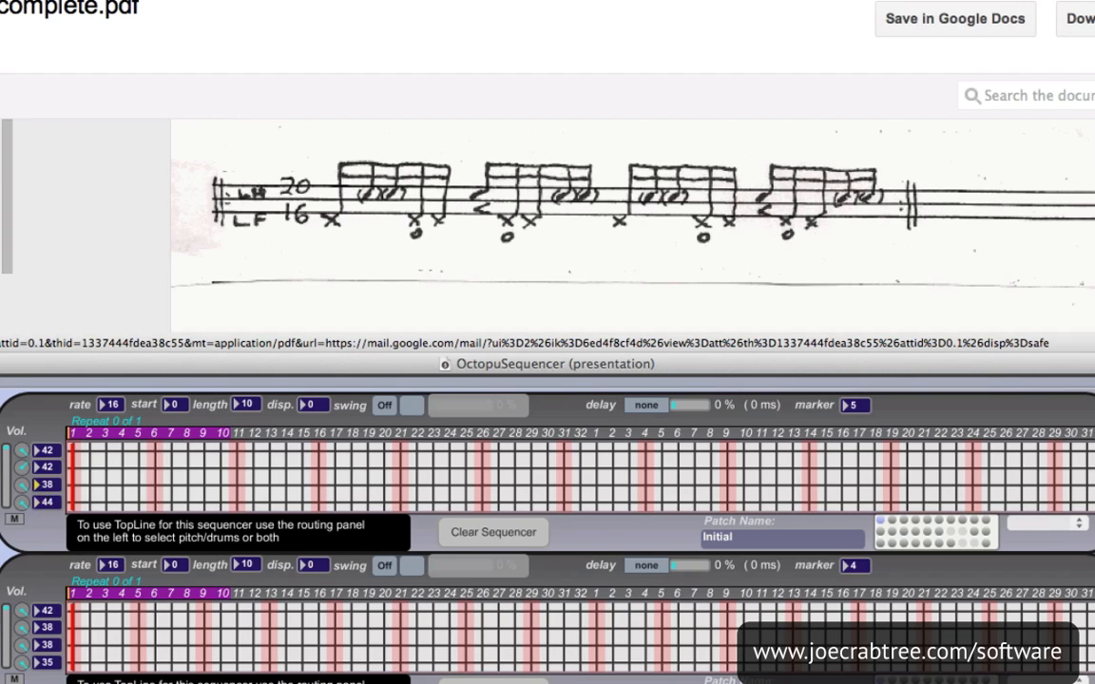
Assign MIDI note 46 to the third line of the first sequencer
{"action": "key", "text": "Up"}
{"action": "key", "text": "Up"}
{"action": "key", "text": "Up"}
{"action": "key", "text": "Up"}
{"action": "key", "text": "Up"}
{"action": "key", "text": "Up"}
{"action": "key", "text": "Up"}
{"action": "key", "text": "Up"}
{"action": "key", "text": "Up"}
{"action": "key", "text": "Up"}
{"action": "key", "text": "Up"}
Assign MIDI note 38, Acoustic Snare, to the second and first lines of the first sequencer
{"action": "key", "text": "Down"}
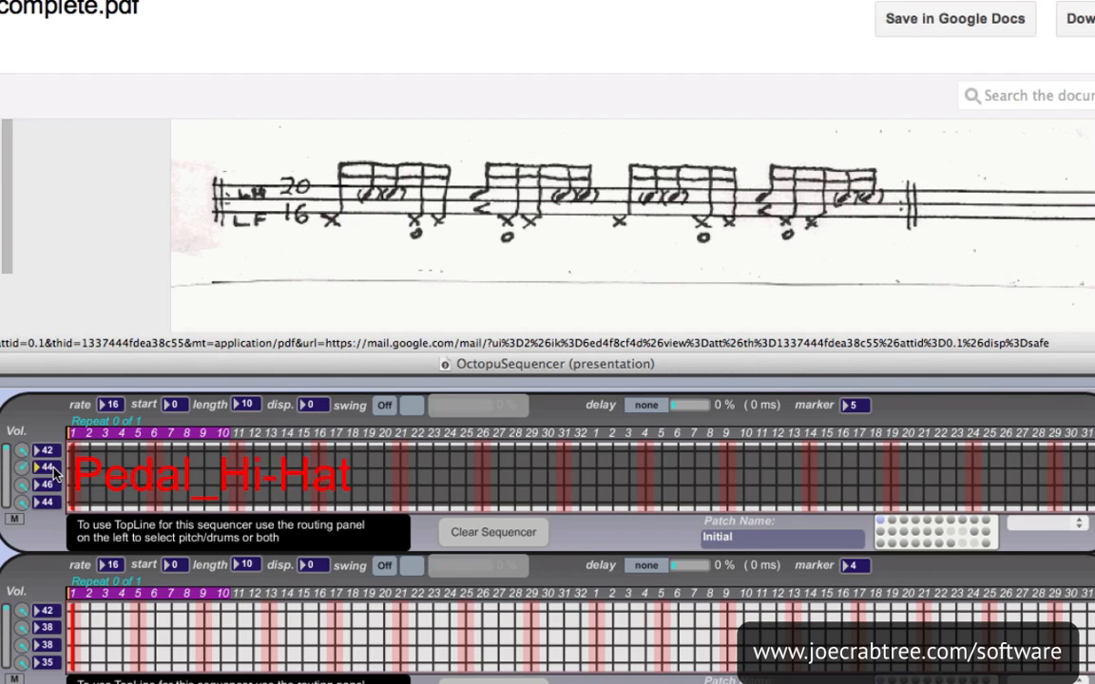
{"action": "key", "text": "Down"}
{"action": "key", "text": "Down"}
{"action": "key", "text": "Down"}
{"action": "key", "text": "Down"}
{"action": "key", "text": "Down"}
{"action": "key", "text": "Down"}
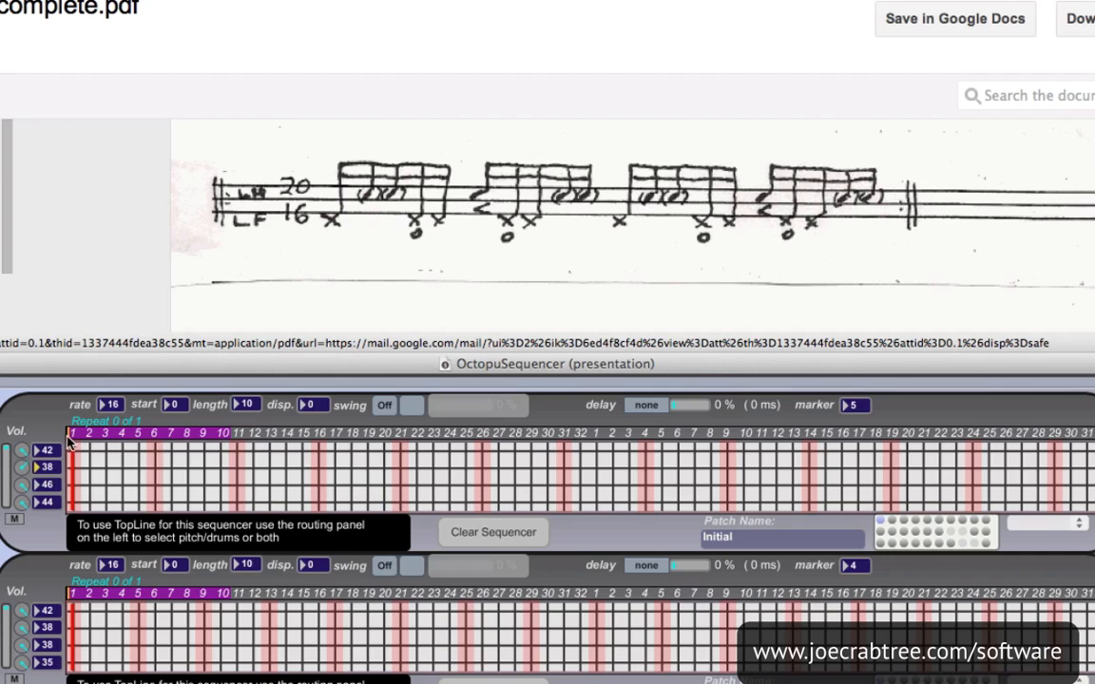
{"action": "left_click", "coordinate": [54, 452]}
{"action": "key", "text": "Down"}
{"action": "key", "text": "Down"}
{"action": "key", "text": "Down"}
{"action": "key", "text": "Down"}
{"action": "key", "text": "Down"}
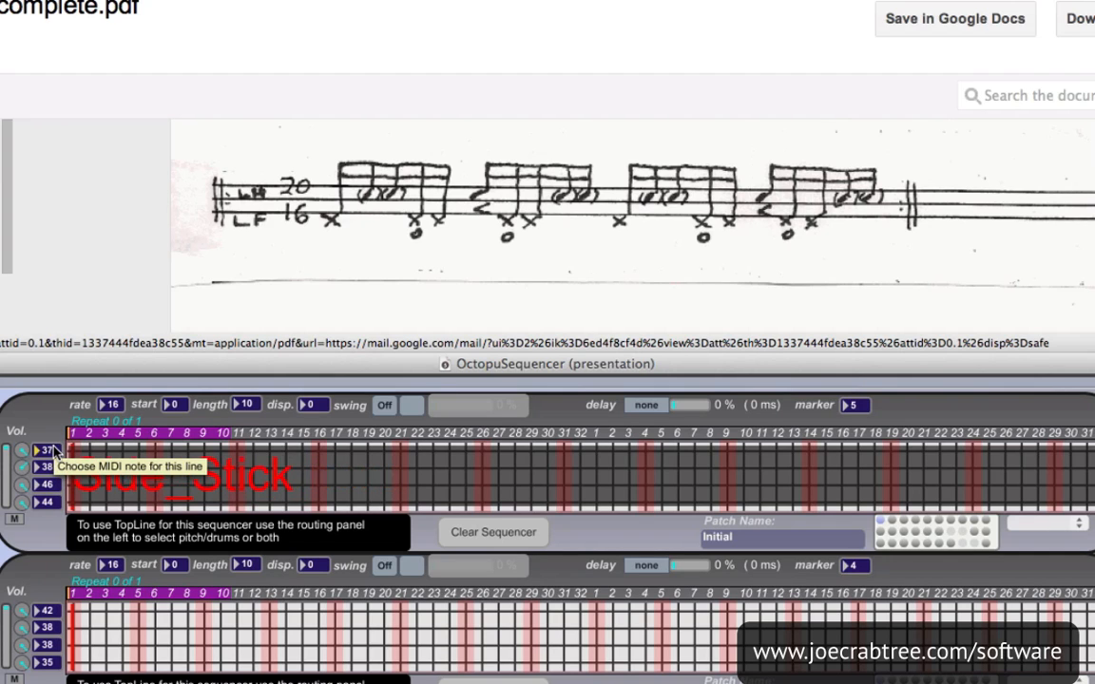
{"action": "key", "text": "Up"}
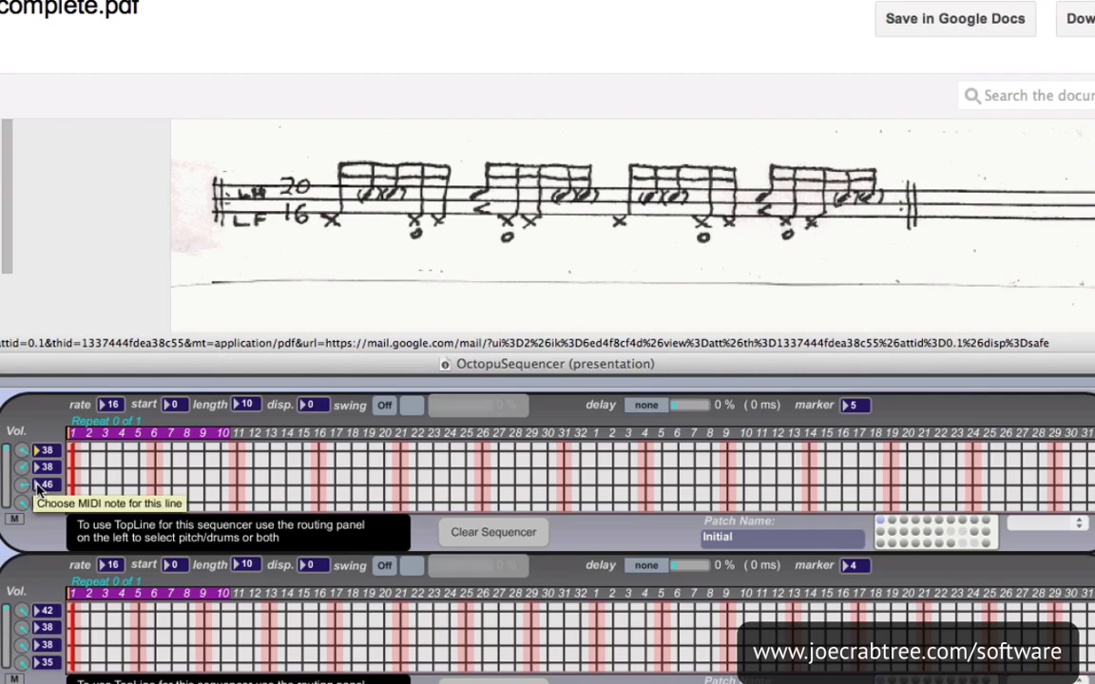
Enter the first five notes: pedal hi-hat on steps 1 and 5, second-line snare on 2 and 3, note 46 on step 4
{"action": "left_click", "coordinate": [73, 502]}
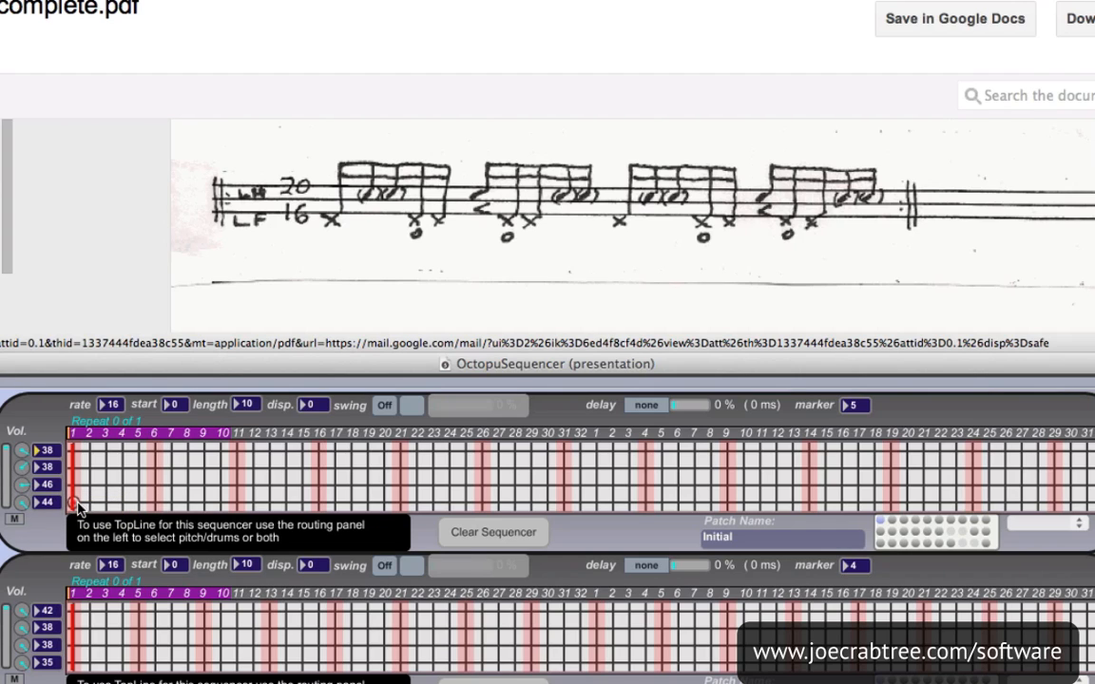
{"action": "left_click", "coordinate": [92, 469]}
{"action": "left_click", "coordinate": [106, 470]}
{"action": "left_click", "coordinate": [123, 486]}
{"action": "left_click", "coordinate": [139, 501]}
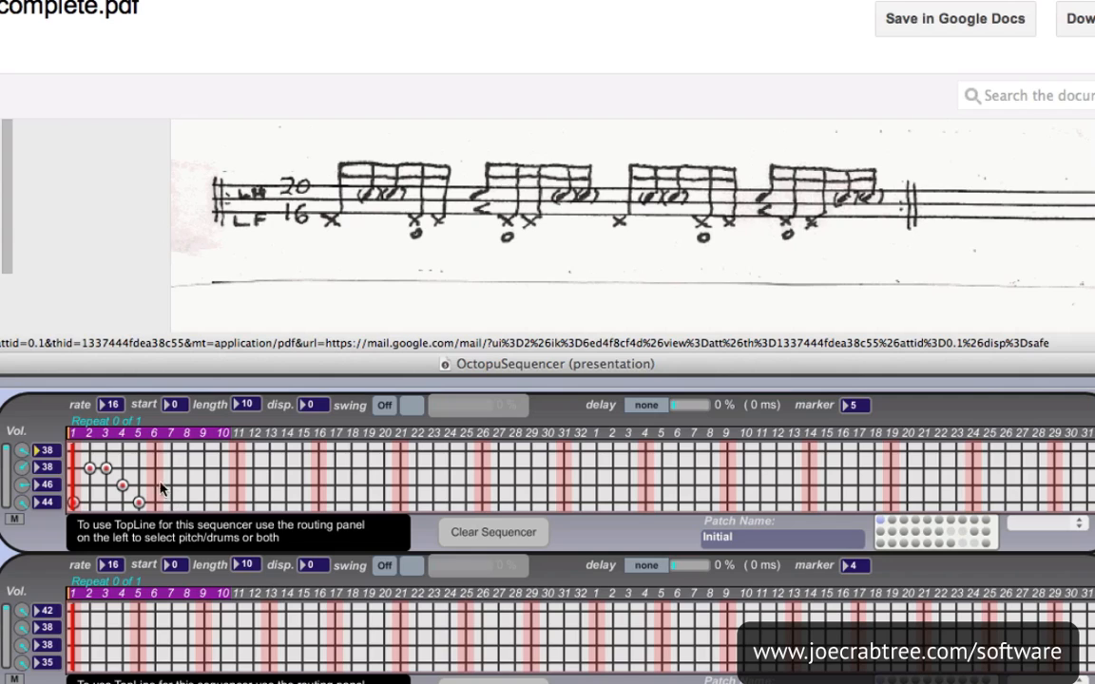
Enter first-line snare on step 6, note 46 on 7, pedal hi-hat on 8 and second-line snare on 9 and 10, and play the pattern
{"action": "left_click", "coordinate": [156, 453]}
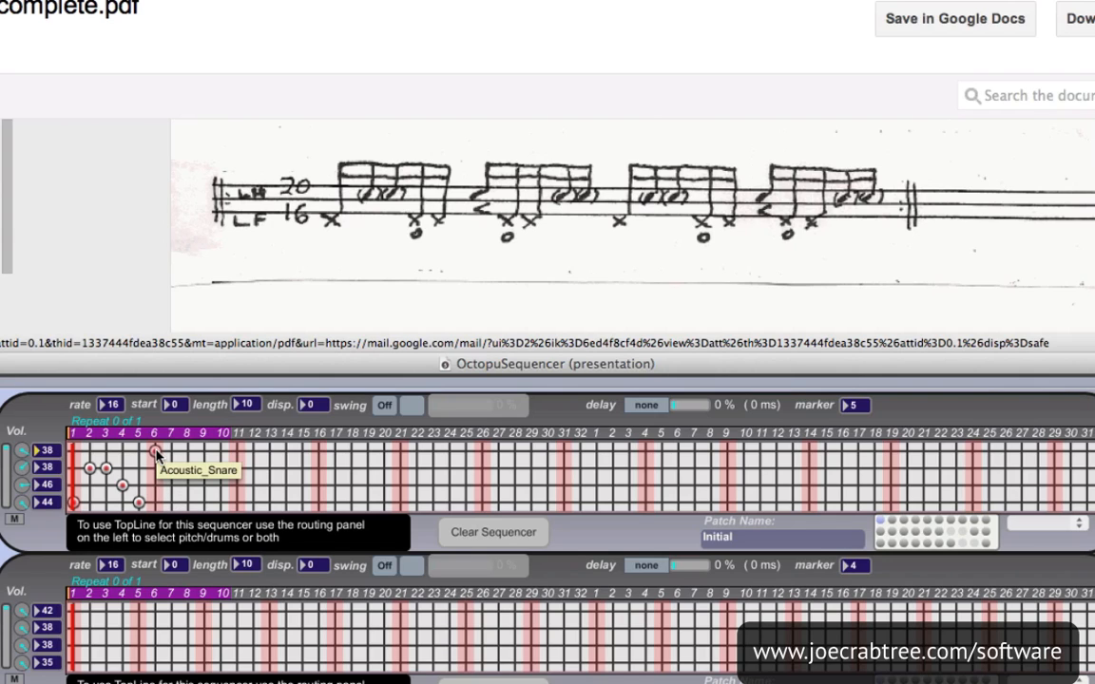
{"action": "left_click", "coordinate": [171, 485]}
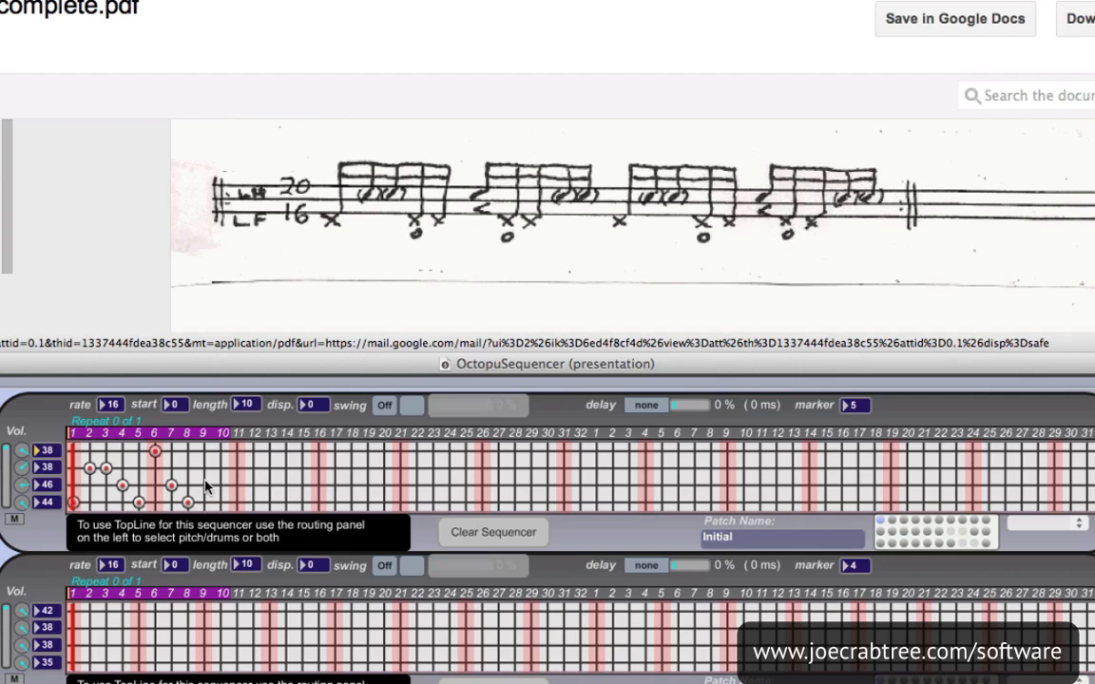
{"action": "left_click", "coordinate": [203, 469]}
{"action": "left_click", "coordinate": [220, 468]}
{"action": "key", "text": "space"}
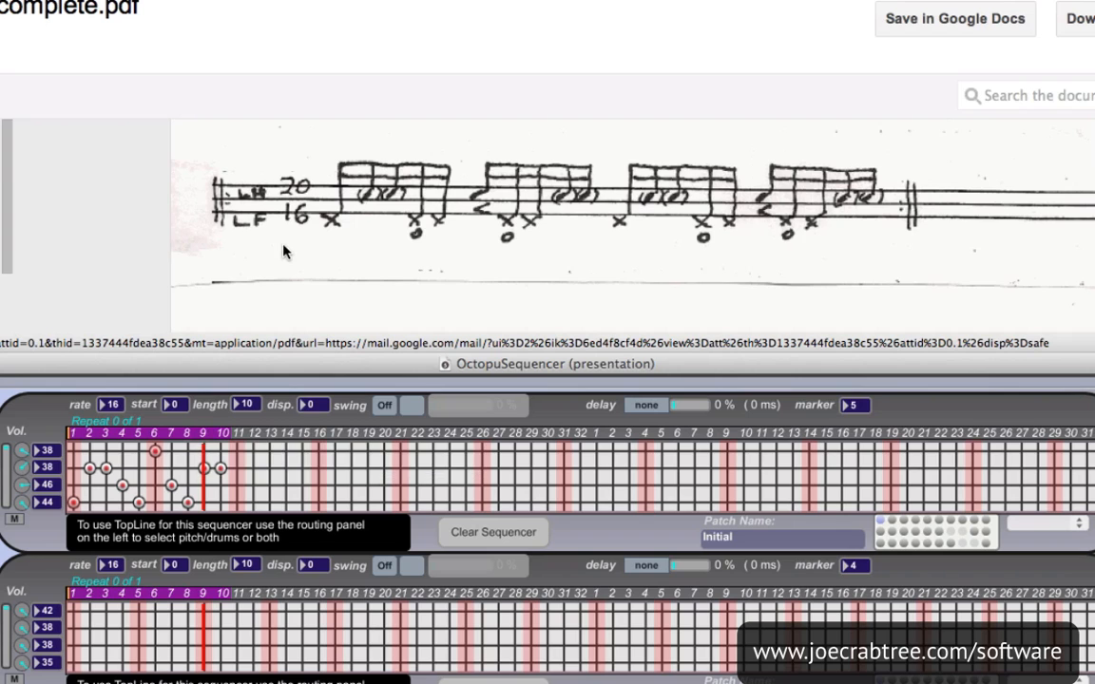
Following the 5/4 groove in the transcription, place note 42 on steps 1, 5, 9, 13 and 17 of the second sequencer and set its length to 20
{"action": "scroll", "coordinate": [253, 219], "scroll_direction": "down", "scroll_amount": 6}
{"action": "scroll", "coordinate": [285, 249], "scroll_direction": "down", "scroll_amount": 2}
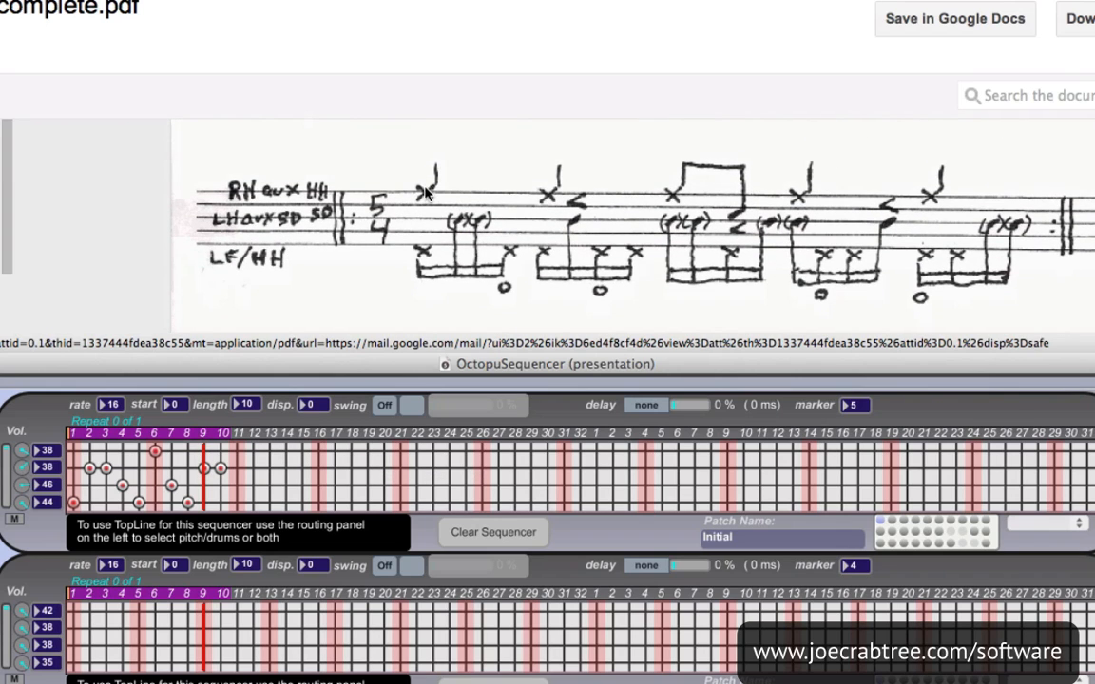
{"action": "scroll", "coordinate": [419, 200], "scroll_direction": "up", "scroll_amount": 10}
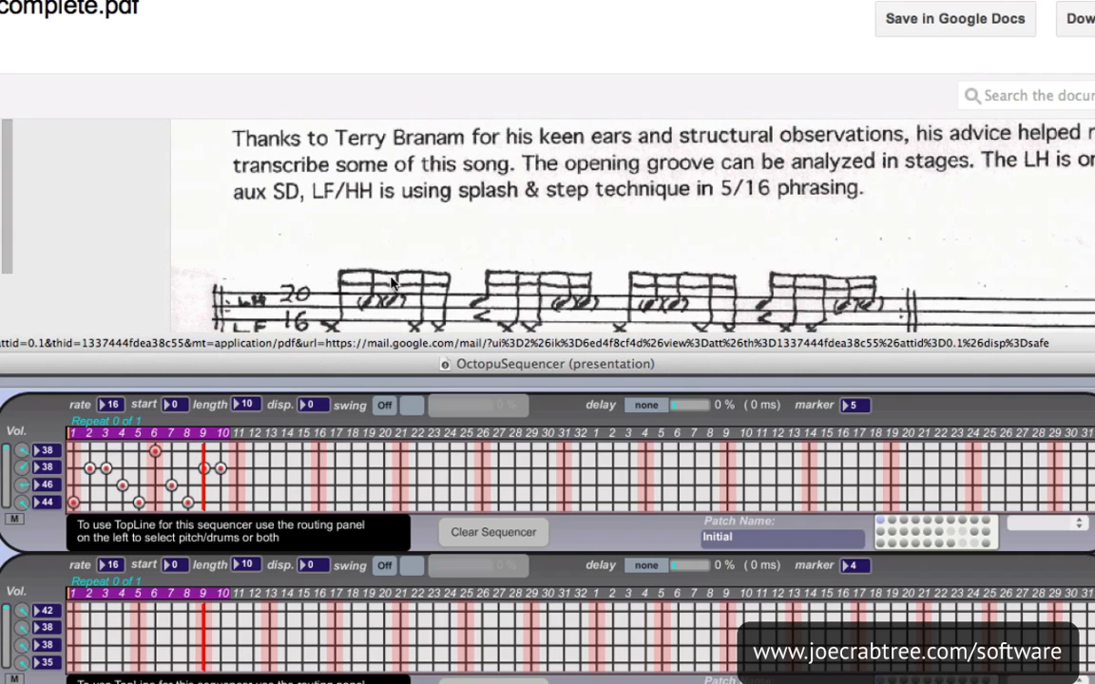
{"action": "scroll", "coordinate": [415, 212], "scroll_direction": "down", "scroll_amount": 6}
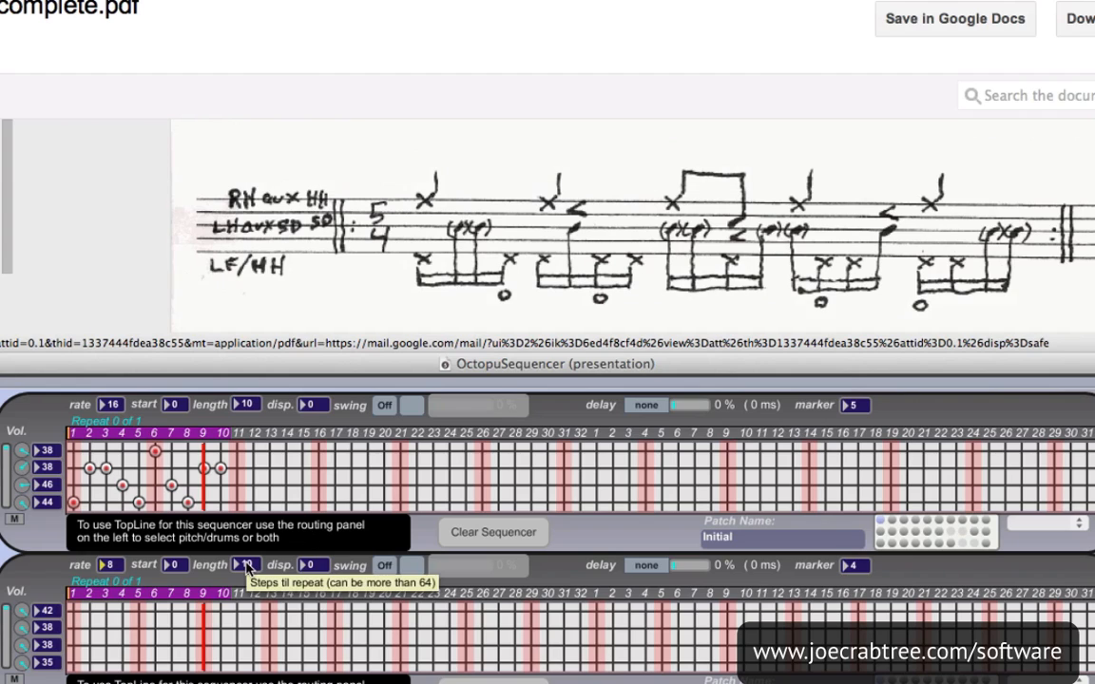
{"action": "left_click", "coordinate": [52, 616]}
{"action": "left_click_drag", "start_coordinate": [52, 616], "coordinate": [52, 616]}
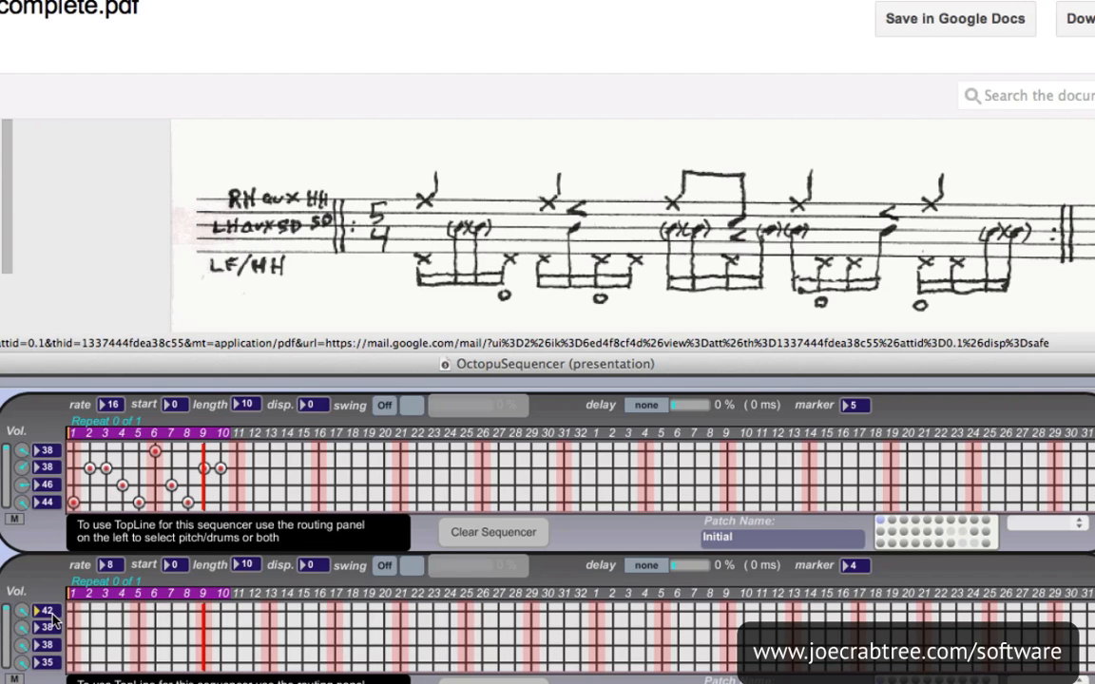
{"action": "left_click", "coordinate": [73, 611]}
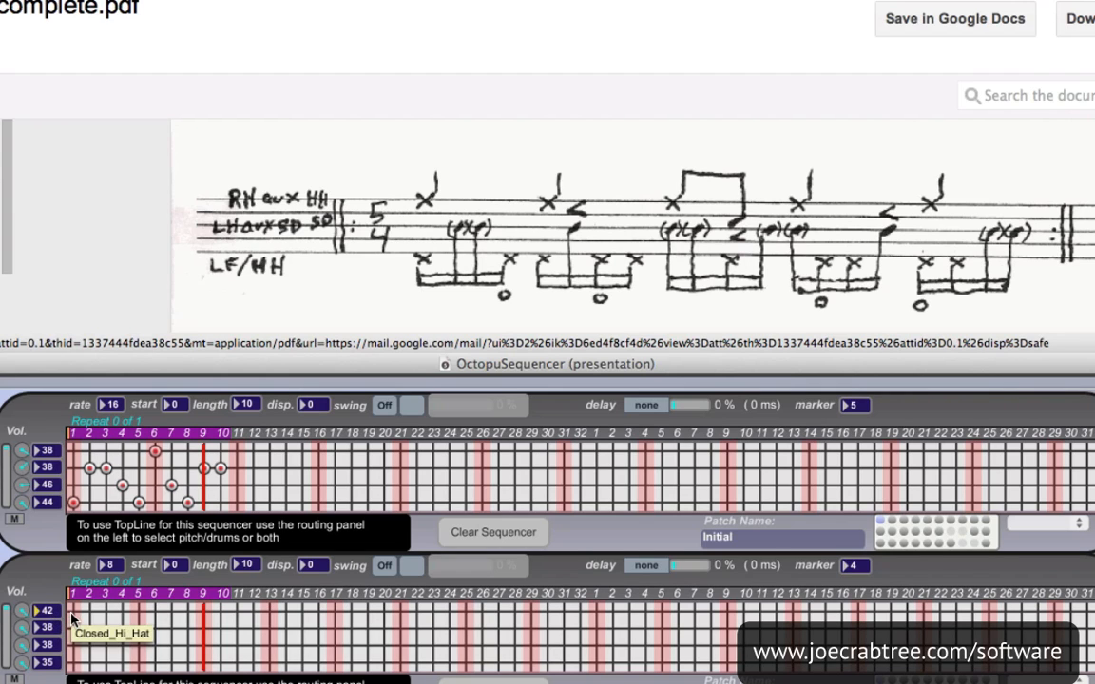
{"action": "left_click", "coordinate": [138, 611]}
{"action": "left_click", "coordinate": [204, 611]}
{"action": "left_click", "coordinate": [269, 611]}
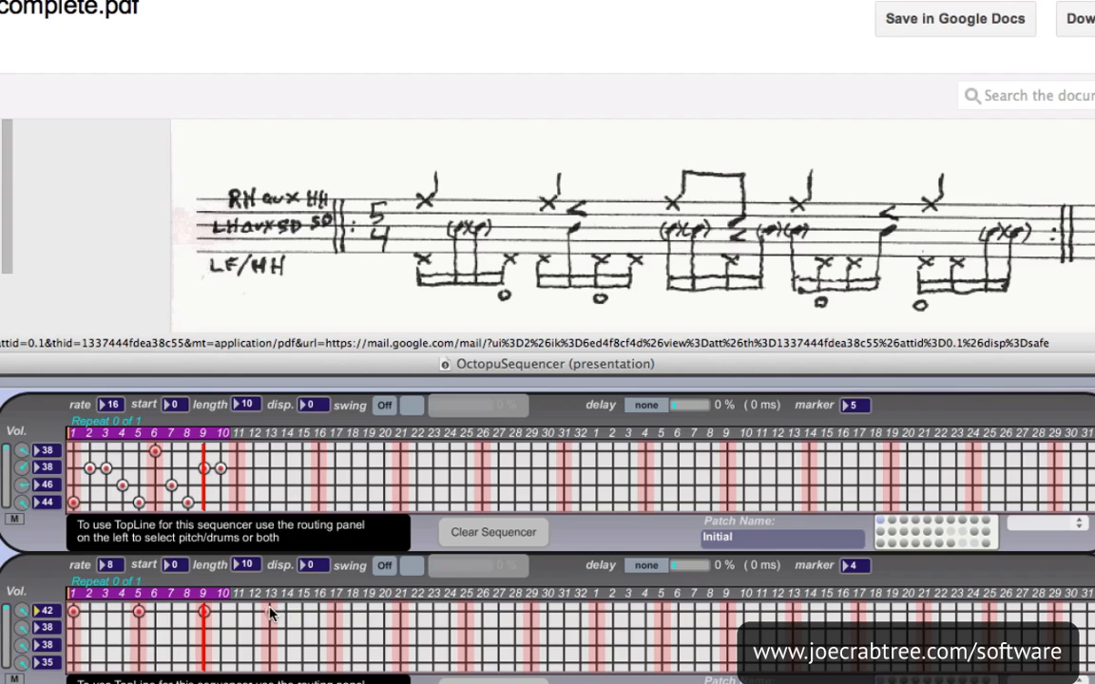
{"action": "left_click", "coordinate": [334, 612]}
{"action": "type", "text": "20"}
{"action": "key", "text": "Return"}
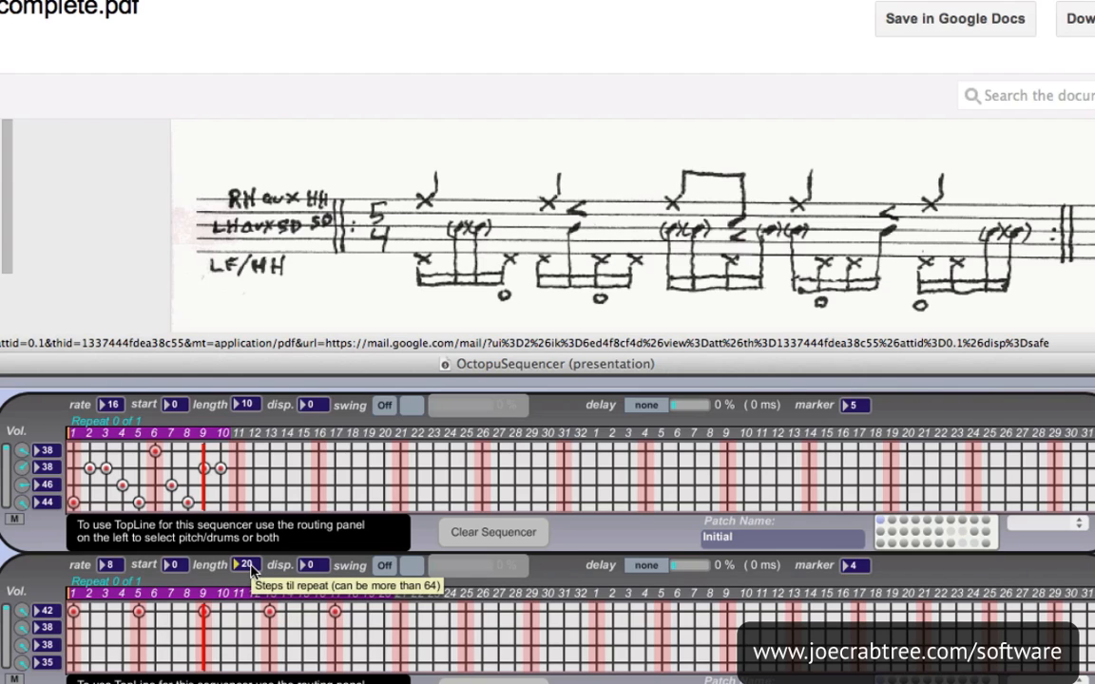
Assign MIDI note 40, Electric Snare, to the second sequencer's second line and place a hit on step 11
{"action": "left_click", "coordinate": [48, 629]}
{"action": "type", "text": "40"}
{"action": "key", "text": "Return"}
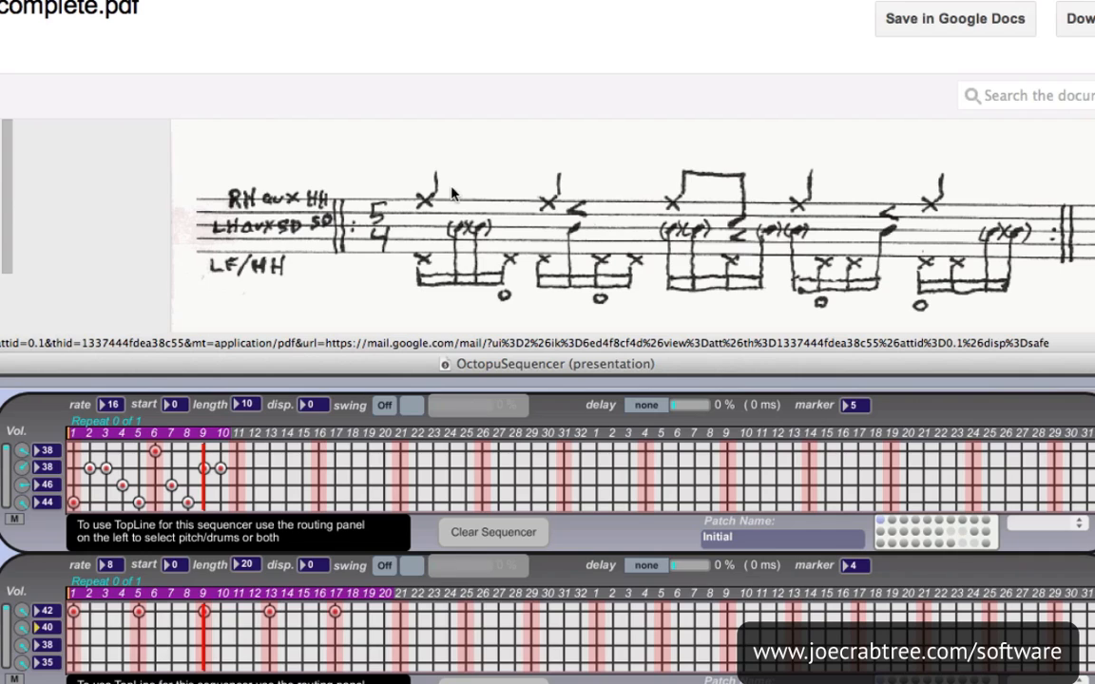
{"action": "left_click", "coordinate": [238, 628]}
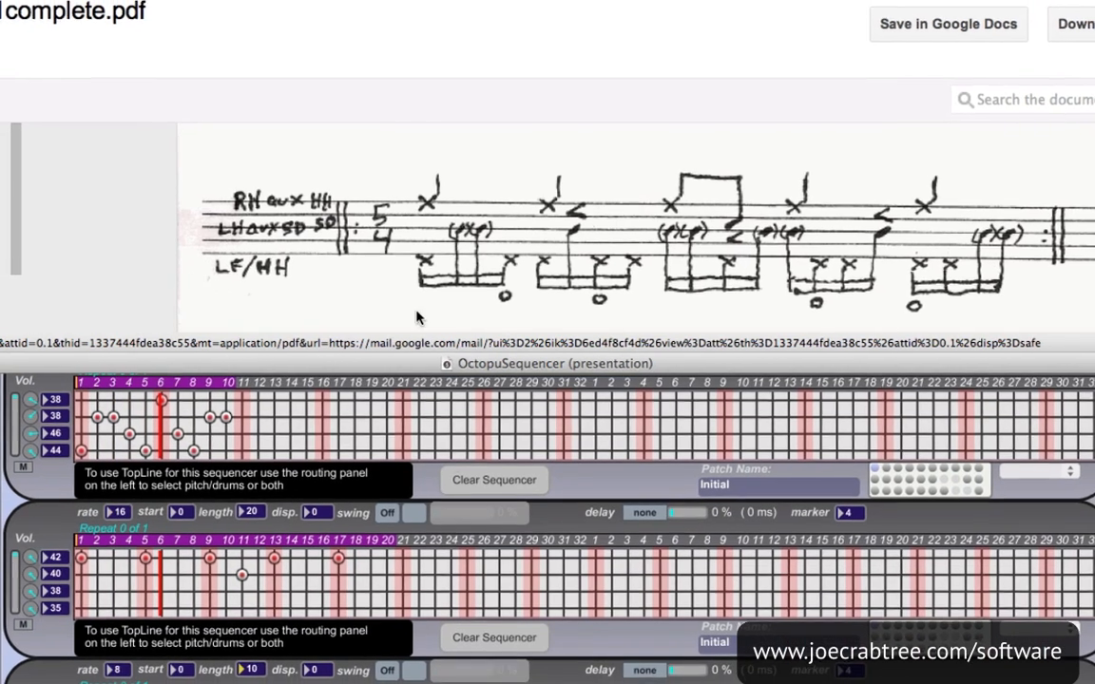
Set the lengths of the third and fourth sequencers to 120 for the longer 5/4 phrase in the transcription
{"action": "scroll", "coordinate": [418, 261], "scroll_direction": "down", "scroll_amount": 5}
{"action": "scroll", "coordinate": [419, 269], "scroll_direction": "down", "scroll_amount": 3}
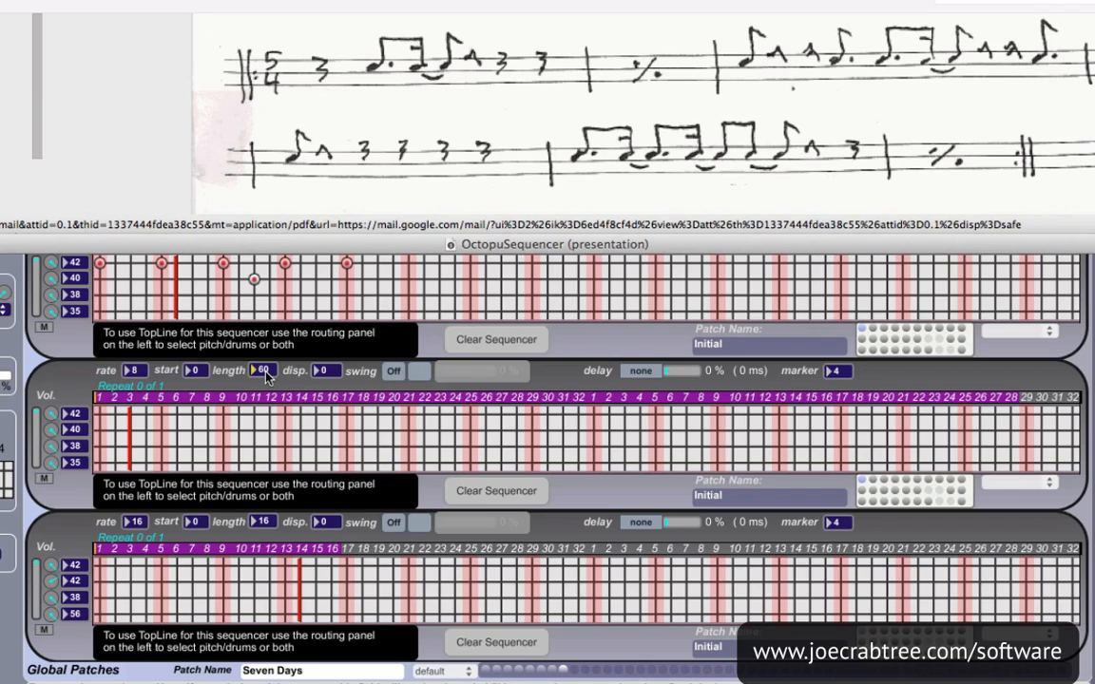
{"action": "type", "text": "20"}
{"action": "key", "text": "Return"}
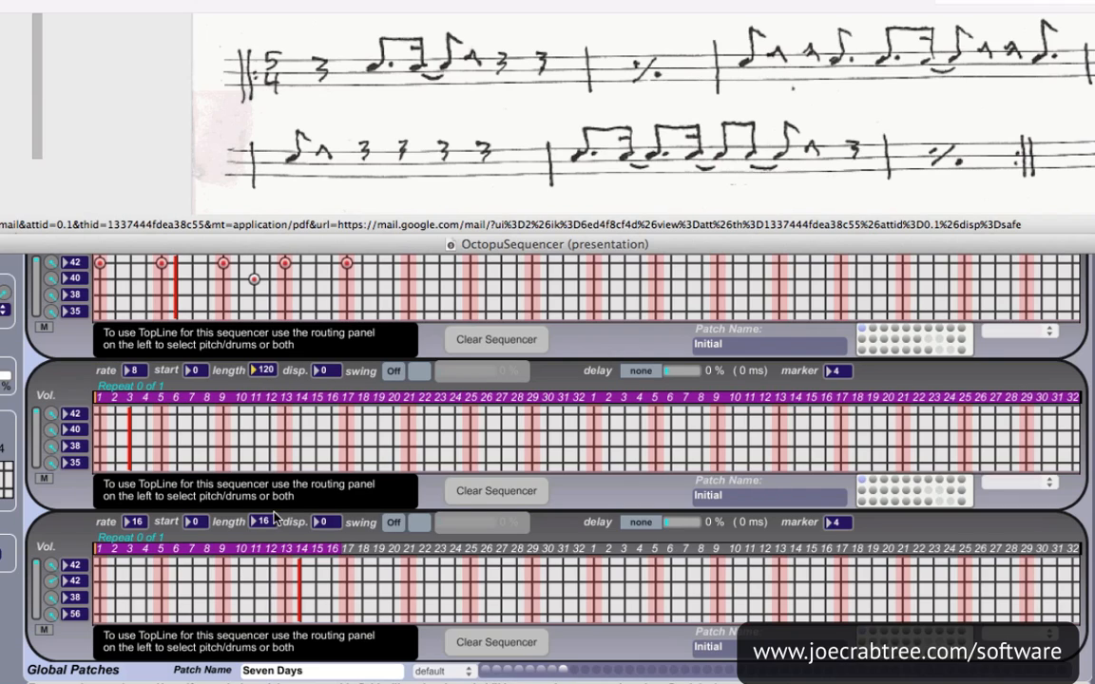
{"action": "type", "text": "120"}
{"action": "key", "text": "Return"}
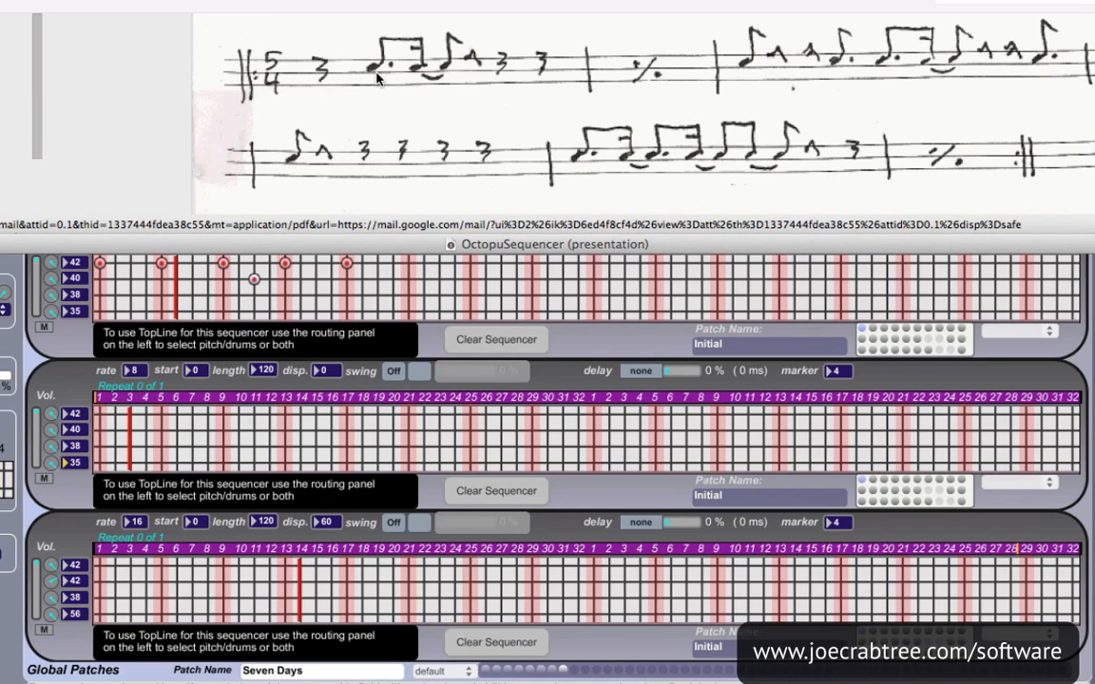
On the third sequencer's note 35 line, place hits on steps 5 and 8, set the start to 20 and place hits on steps 25 and 28
{"action": "left_click", "coordinate": [162, 463]}
{"action": "left_click", "coordinate": [208, 463]}
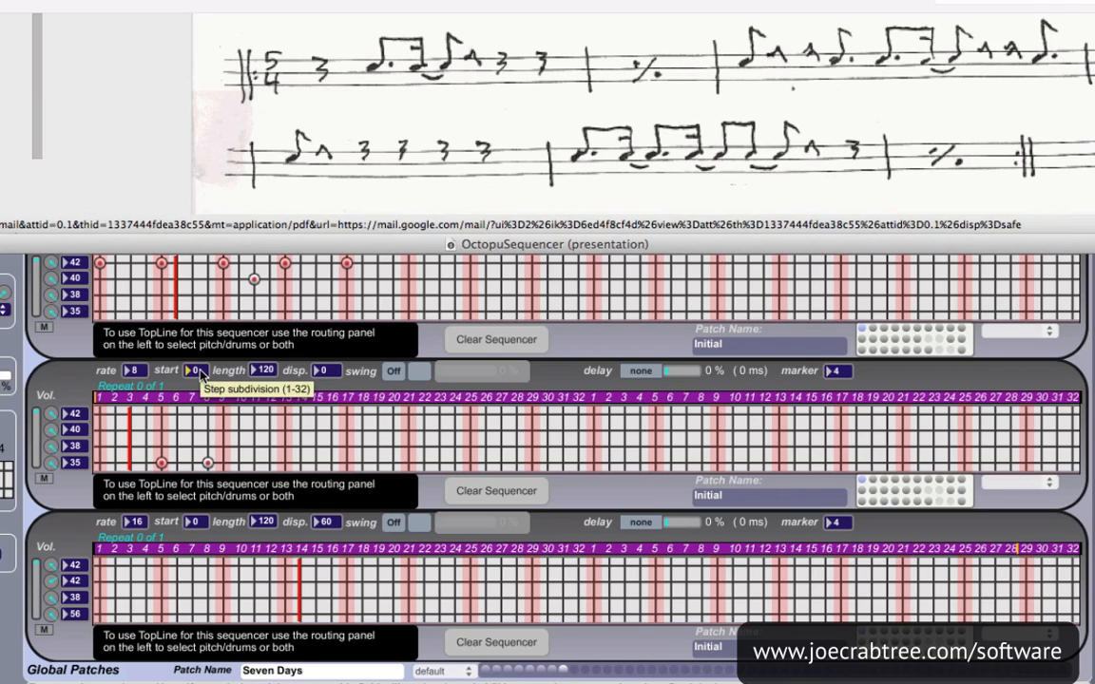
{"action": "type", "text": "20"}
{"action": "key", "text": "Return"}
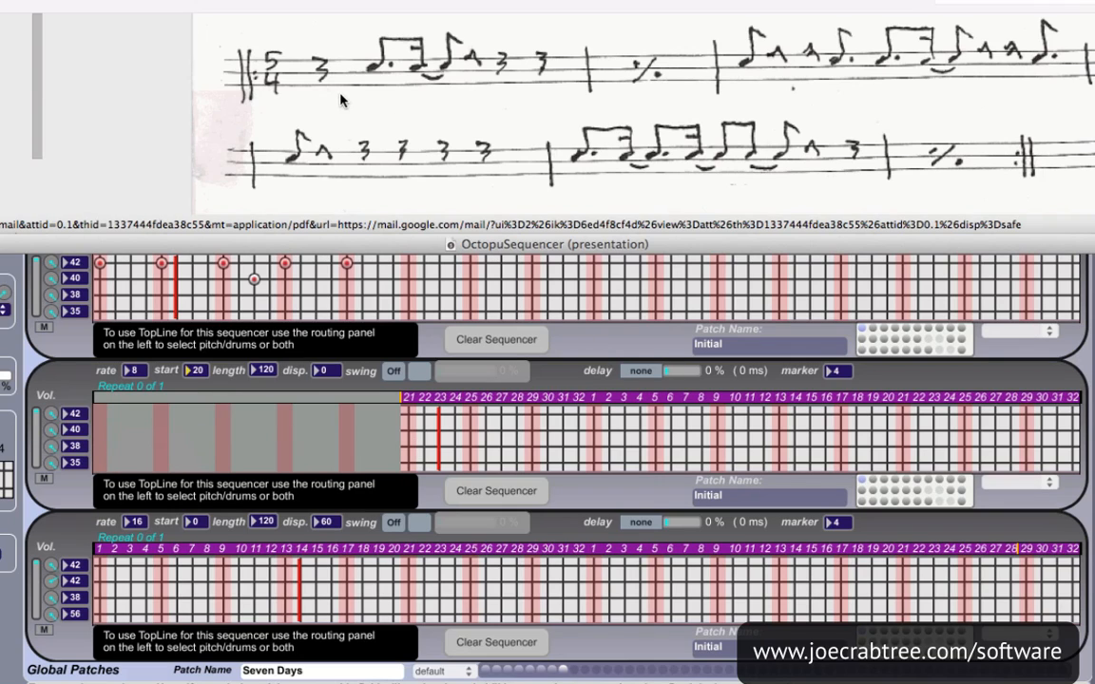
{"action": "left_click", "coordinate": [470, 463]}
{"action": "left_click", "coordinate": [516, 463]}
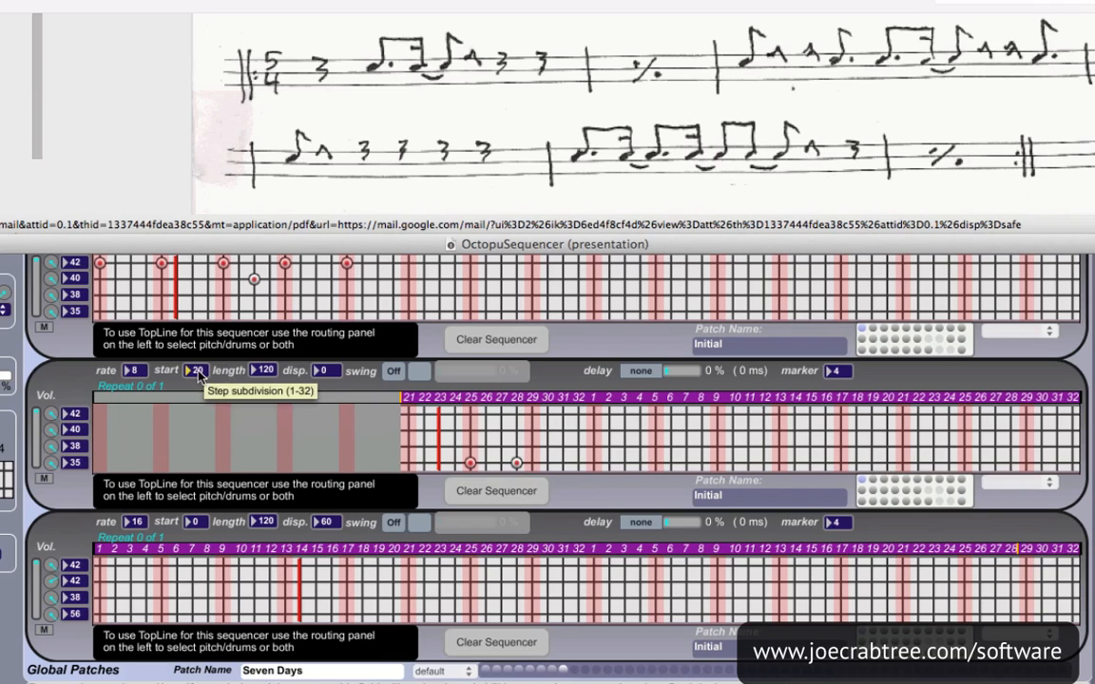
Set the third sequencer's start to 40 and place note 35 hits on the second 32-step block's steps 9, 14, 17, 20 and 26
{"action": "type", "text": "40"}
{"action": "key", "text": "Return"}
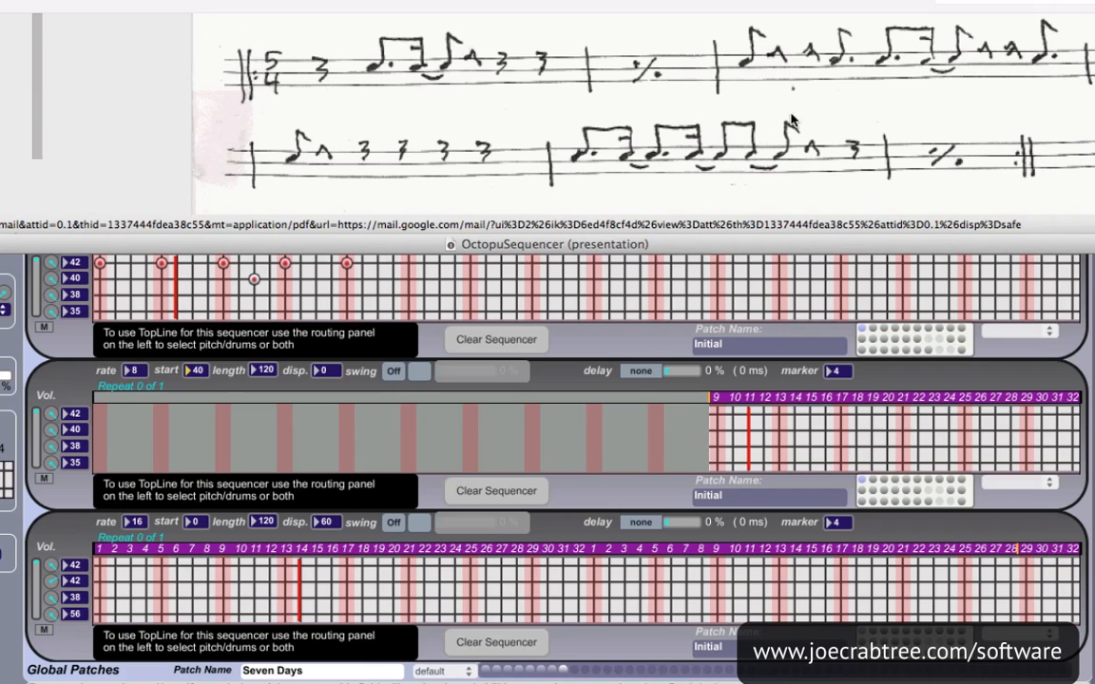
{"action": "left_click", "coordinate": [717, 464]}
{"action": "left_click", "coordinate": [794, 463]}
{"action": "left_click", "coordinate": [841, 463]}
{"action": "left_click", "coordinate": [887, 462]}
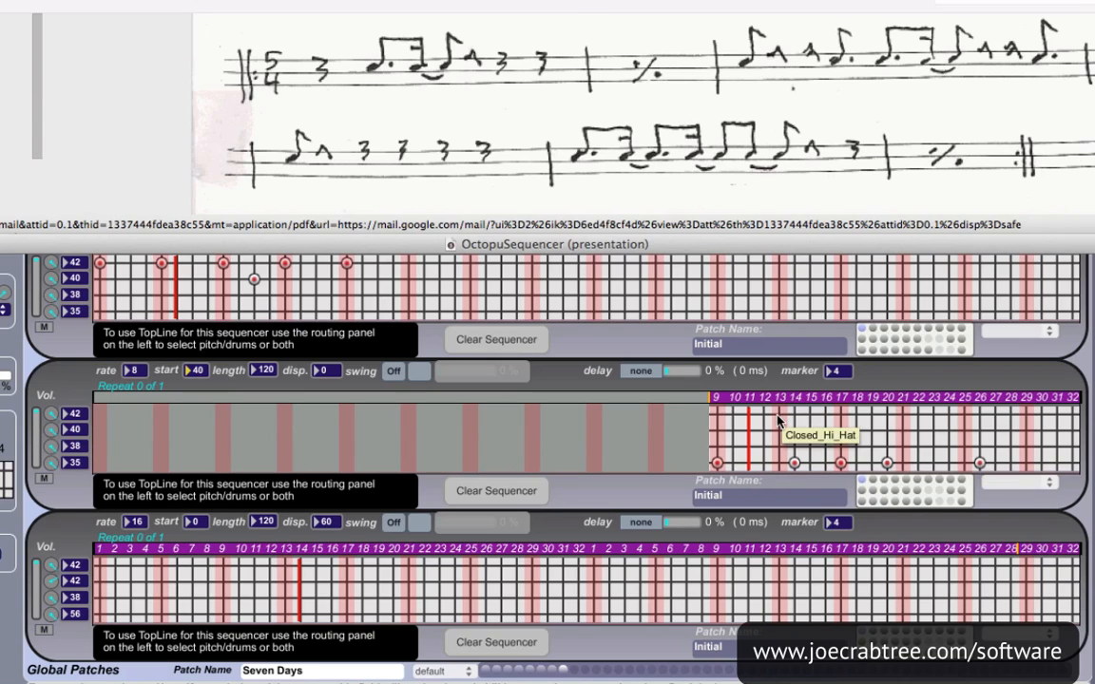
Set the third sequencer's start back to 0
{"action": "left_click", "coordinate": [195, 374]}
{"action": "type", "text": "0"}
{"action": "key", "text": "Return"}
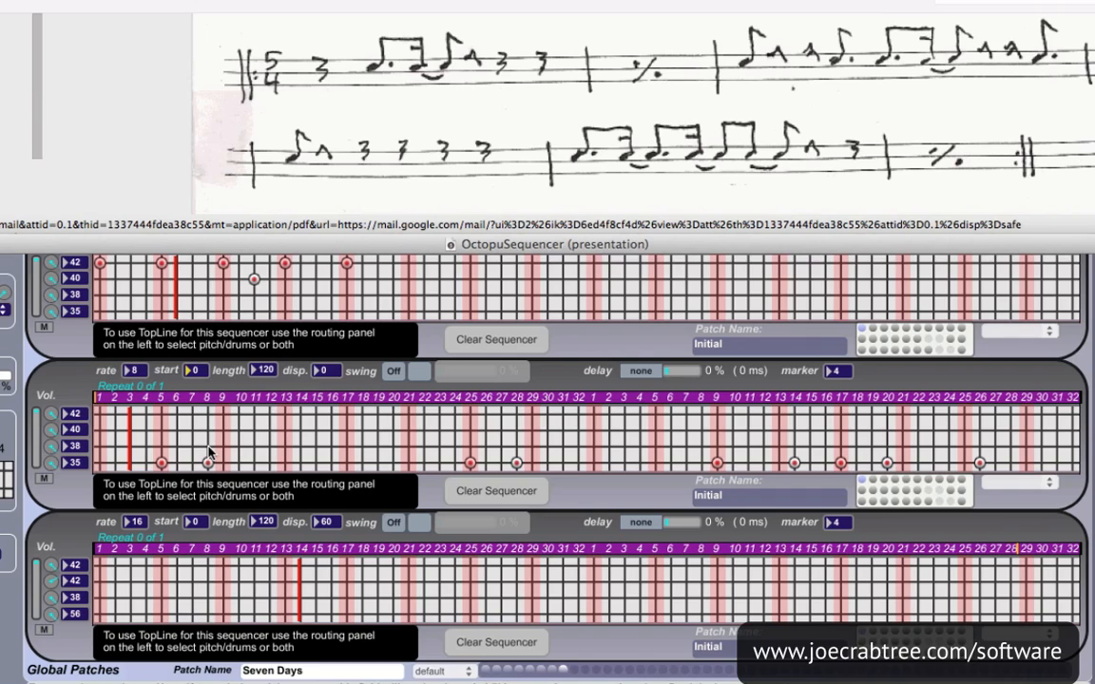
On the fourth sequencer, place a hit on step 1 of the lowest line and set that line's note to 35
{"action": "scroll", "coordinate": [191, 399], "scroll_direction": "down", "scroll_amount": 1}
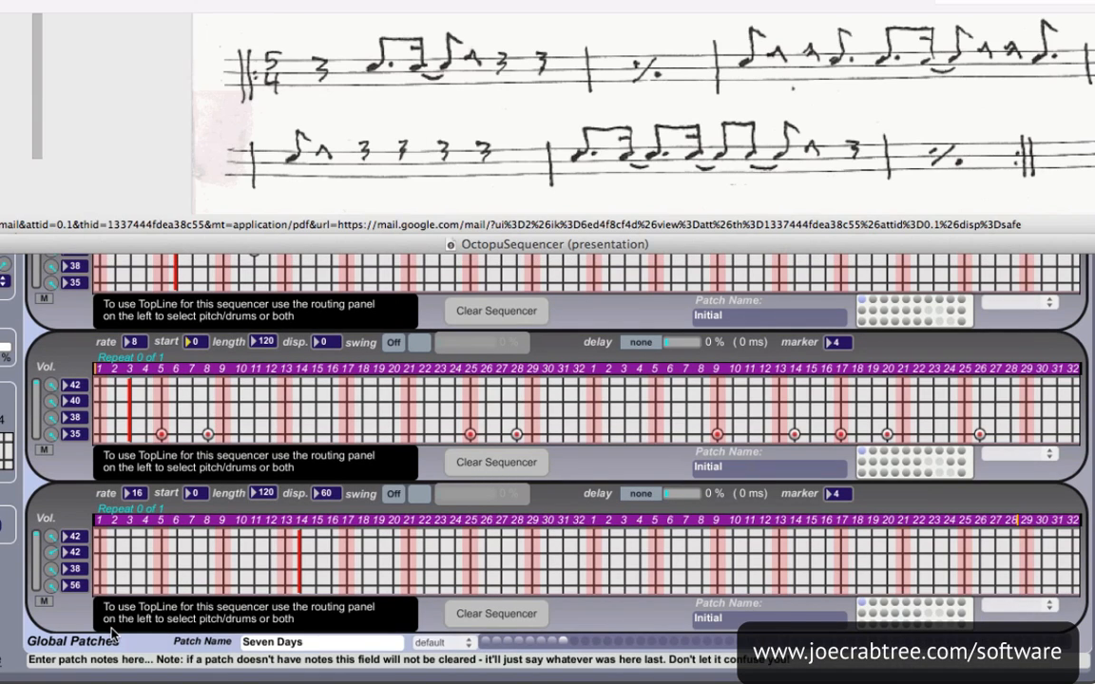
{"action": "left_click", "coordinate": [100, 588]}
{"action": "type", "text": "35"}
{"action": "key", "text": "Return"}
Set the fourth sequencer's start to 20 and place note 35 hits on steps 21, 24, 28 and 31
{"action": "type", "text": "20"}
{"action": "key", "text": "Return"}
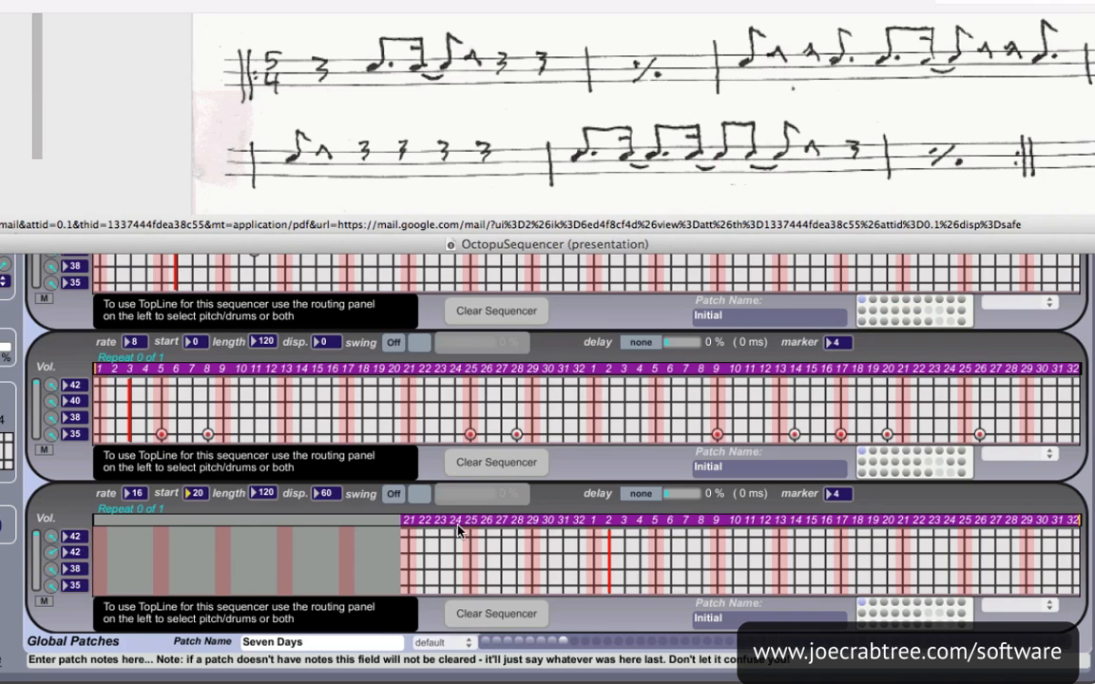
{"action": "left_click", "coordinate": [408, 586]}
{"action": "left_click", "coordinate": [516, 586]}
{"action": "left_click", "coordinate": [562, 587]}
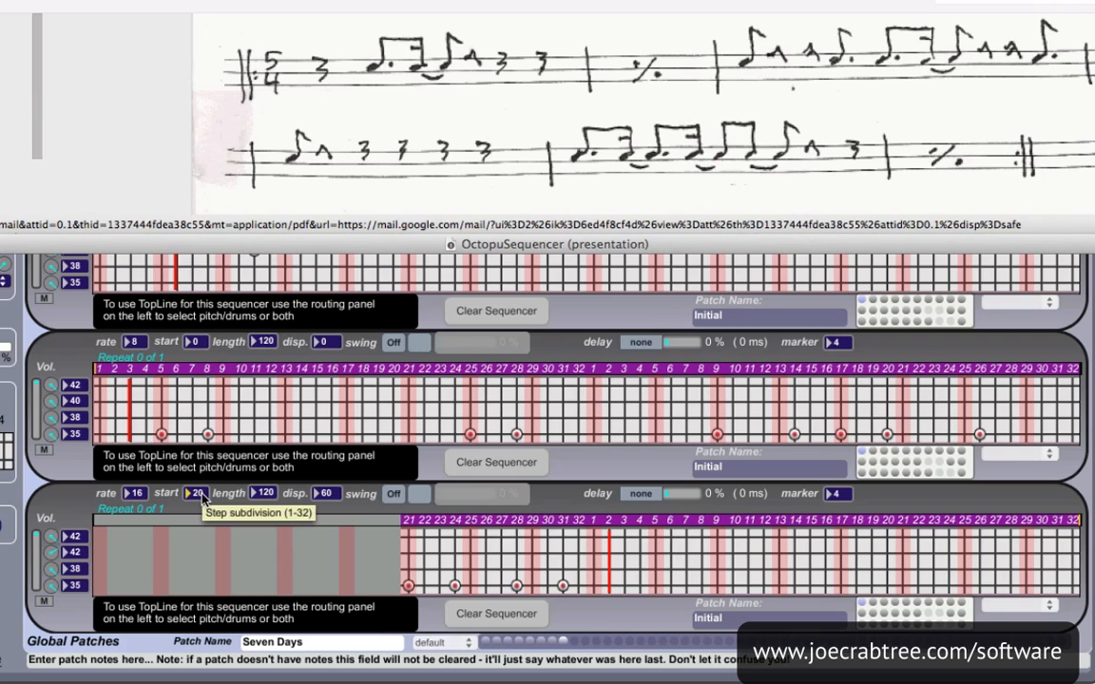
With the fourth sequencer's start at 40, place note 35 hits on the second 32-step block's steps 9, 12, 16 and 19, and return the start to 0
{"action": "type", "text": "40"}
{"action": "key", "text": "Return"}
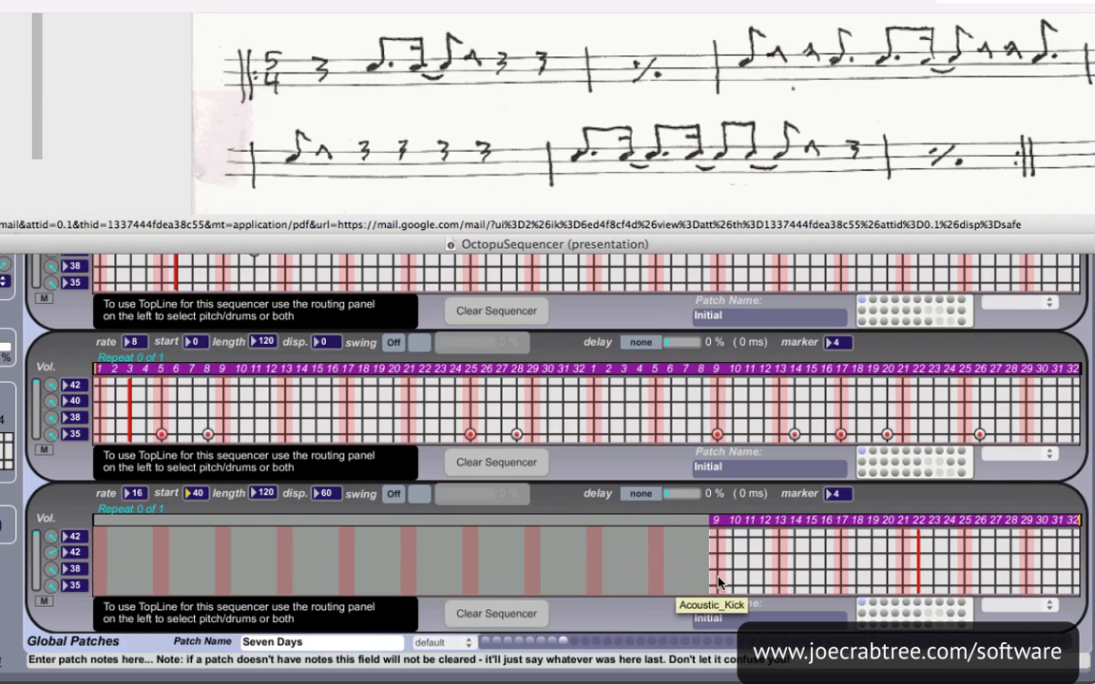
{"action": "left_click", "coordinate": [717, 586]}
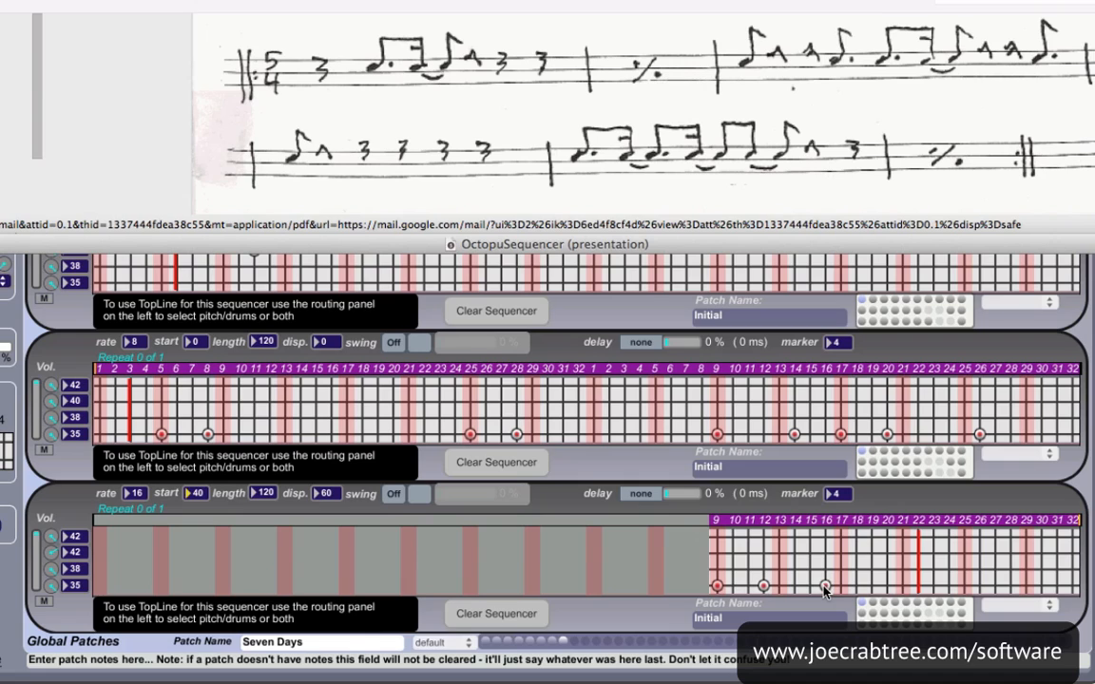
{"action": "left_click", "coordinate": [872, 587]}
{"action": "type", "text": "0"}
{"action": "key", "text": "Return"}
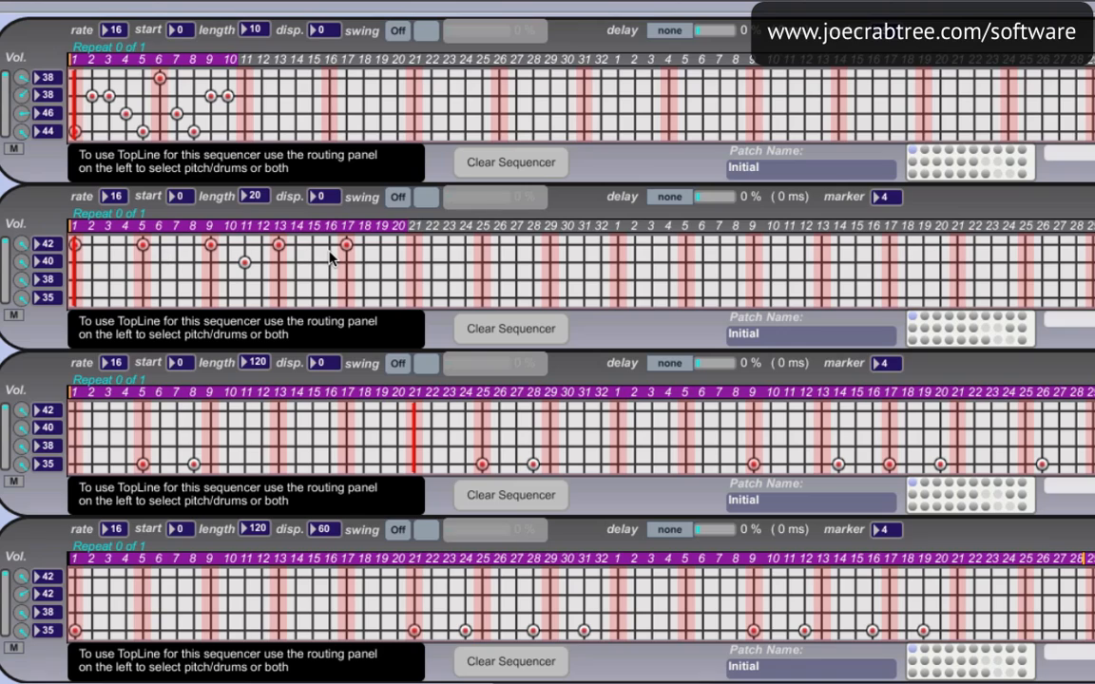
Clear the third and fourth sequencers and set both of their lengths to 1
{"action": "left_click", "coordinate": [504, 495]}
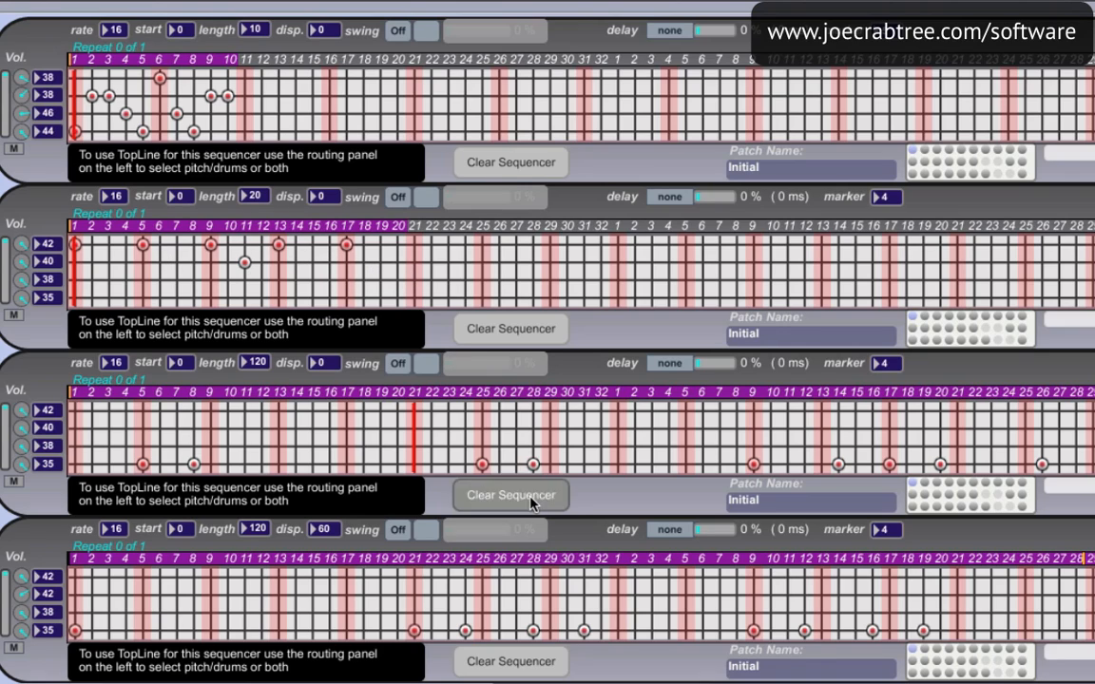
{"action": "left_click", "coordinate": [518, 661]}
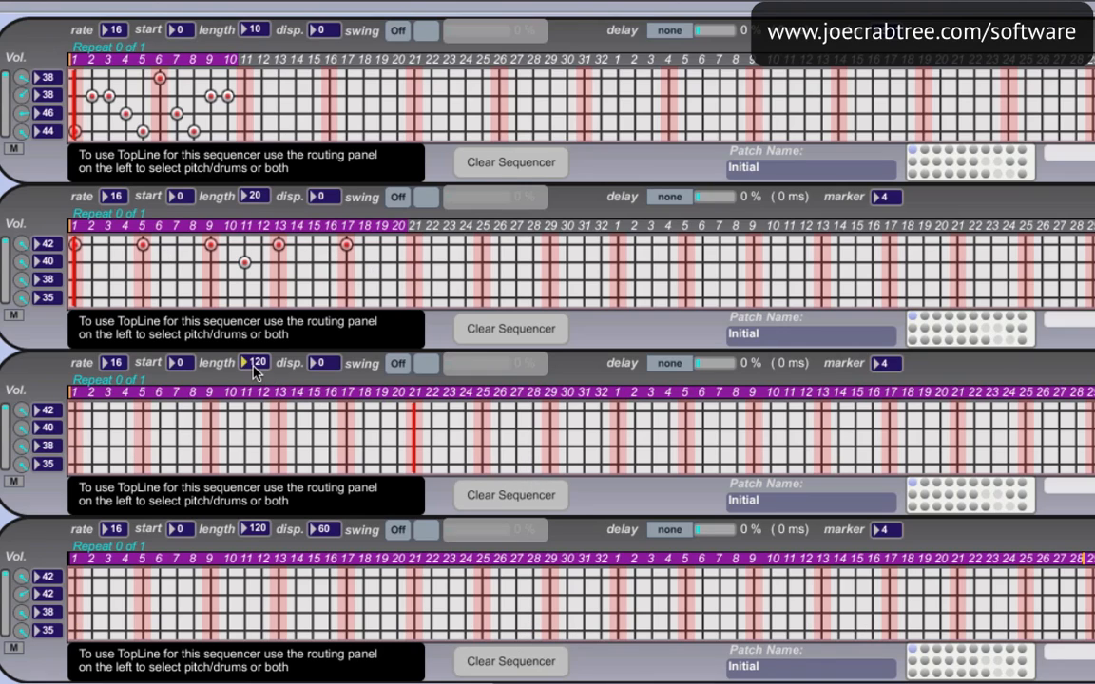
{"action": "type", "text": "1"}
{"action": "key", "text": "Return"}
{"action": "left_click", "coordinate": [263, 525]}
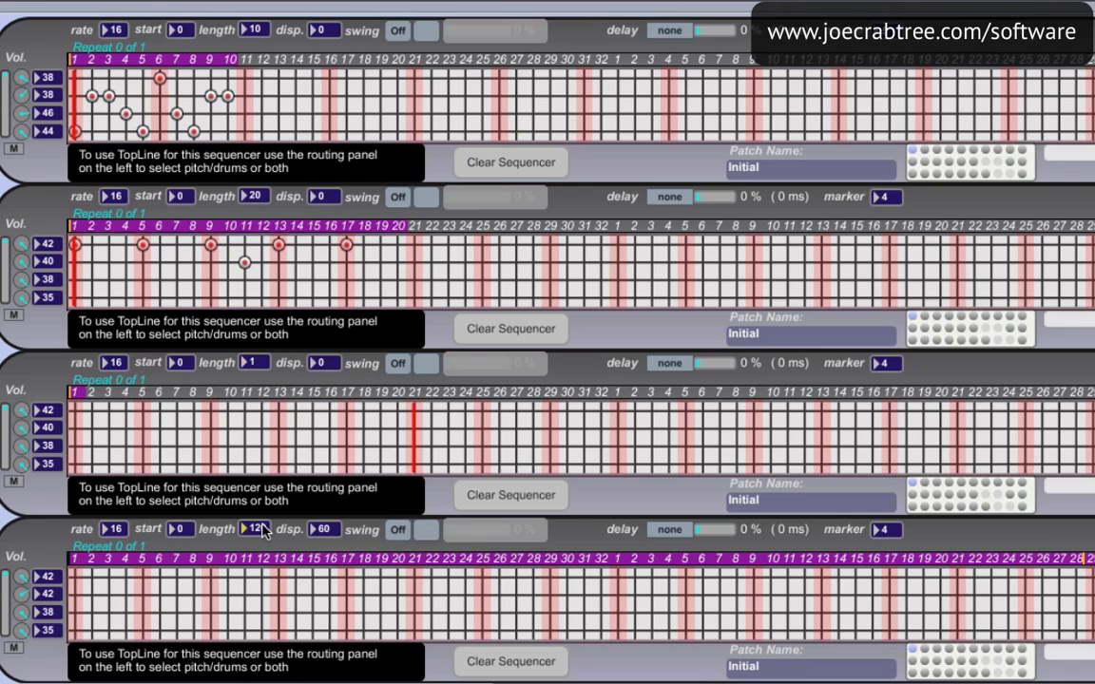
{"action": "type", "text": "1"}
{"action": "key", "text": "Return"}
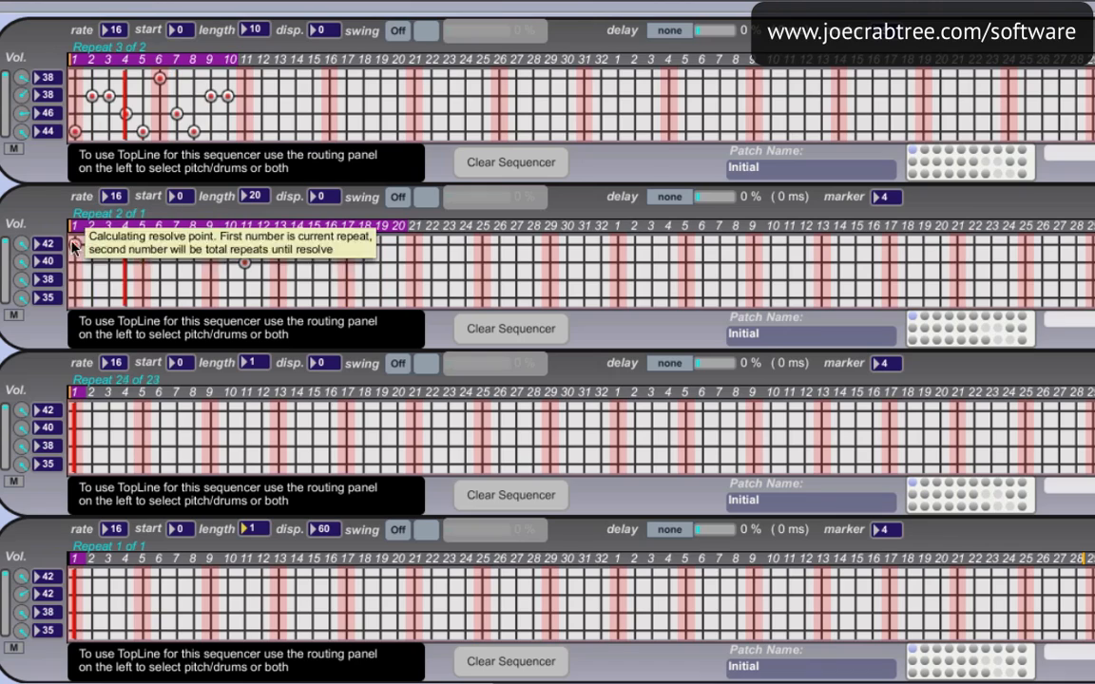
Listen to the first sequencer with the second muted, swap the mutes to hear the second alone, and stop playback
{"action": "left_click", "coordinate": [14, 318]}
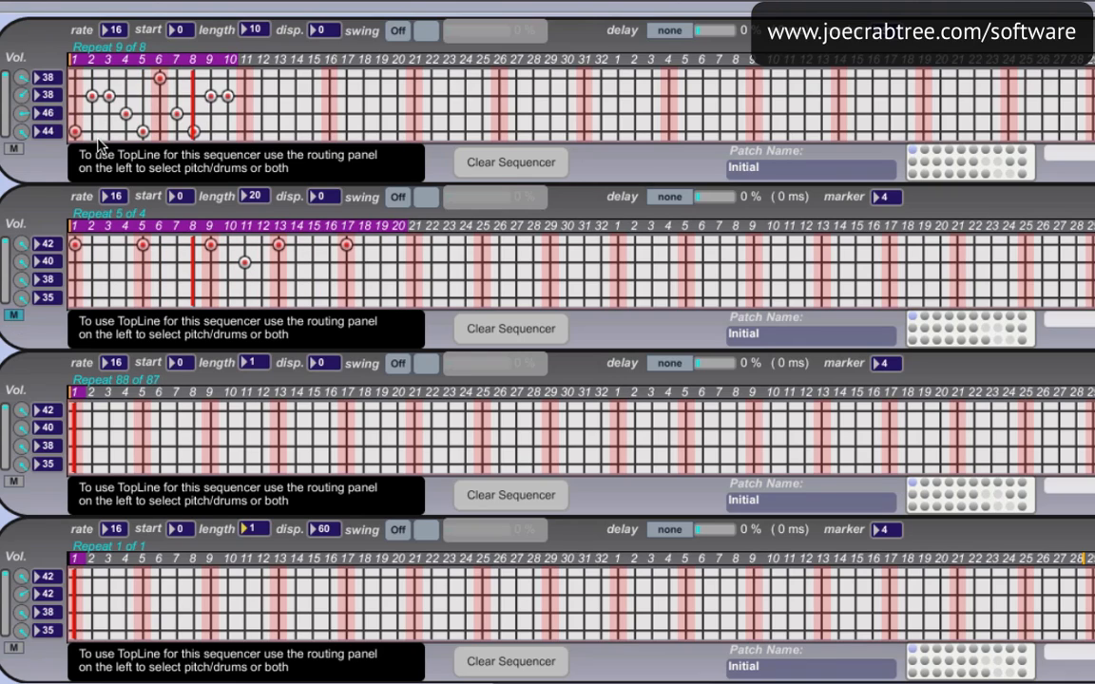
{"action": "left_click", "coordinate": [14, 150]}
{"action": "left_click", "coordinate": [14, 315]}
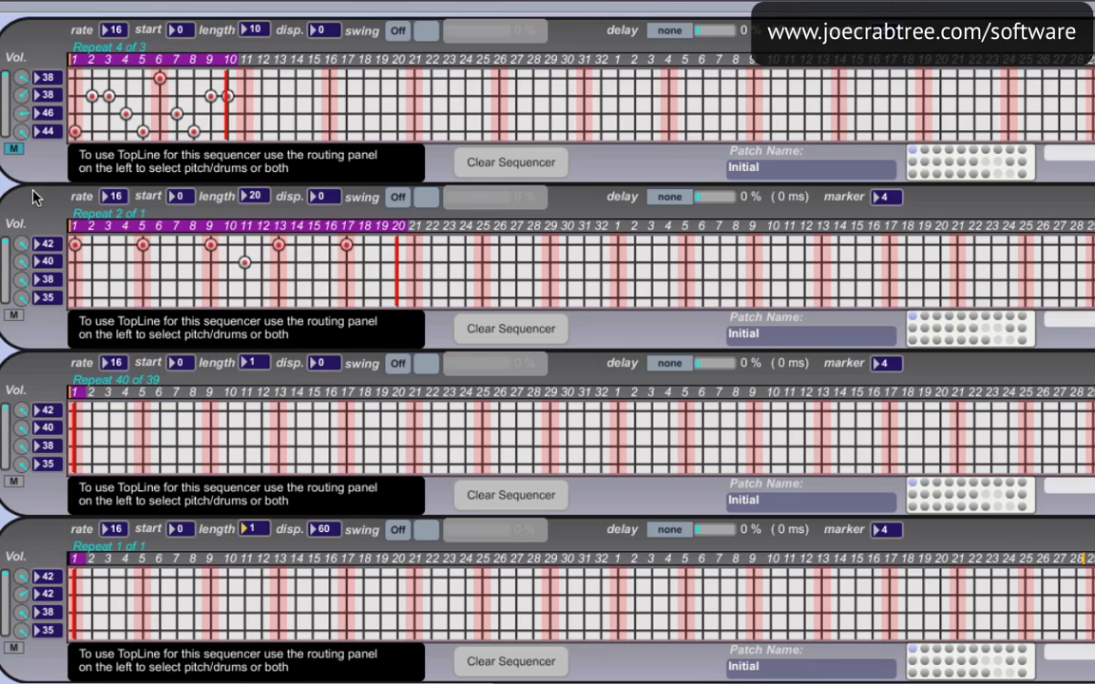
{"action": "key", "text": "space"}
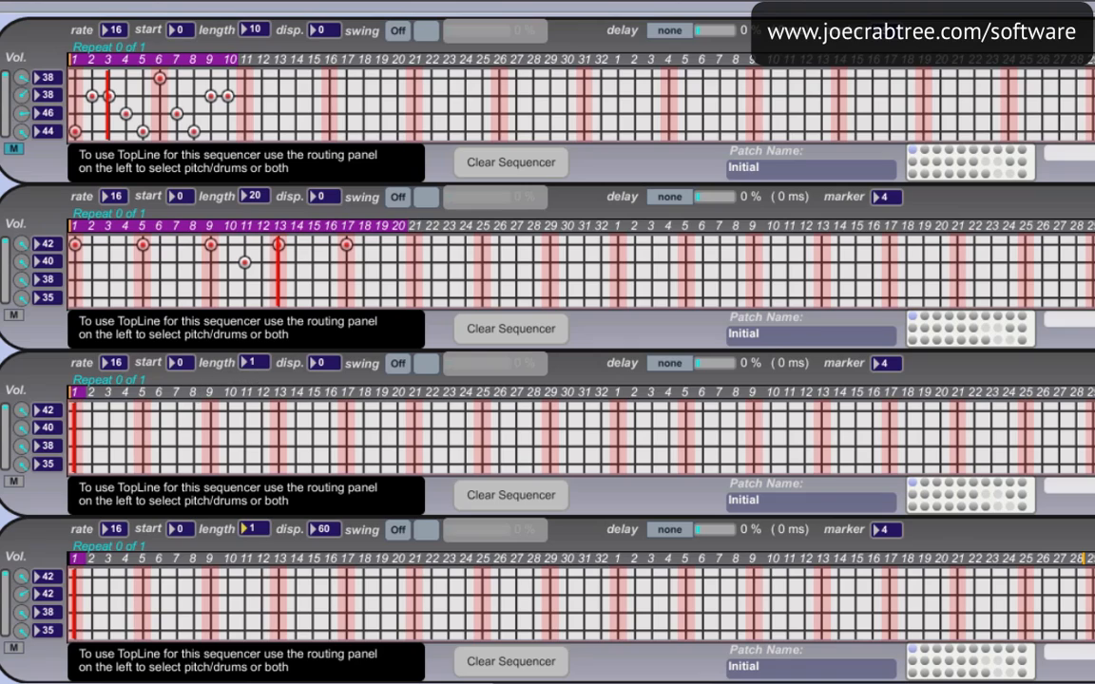
Set the third sequencer's length to 4, place a note 35 hit on step 2, and compare playback with the first sequencer muted and unmuted
{"action": "type", "text": "4"}
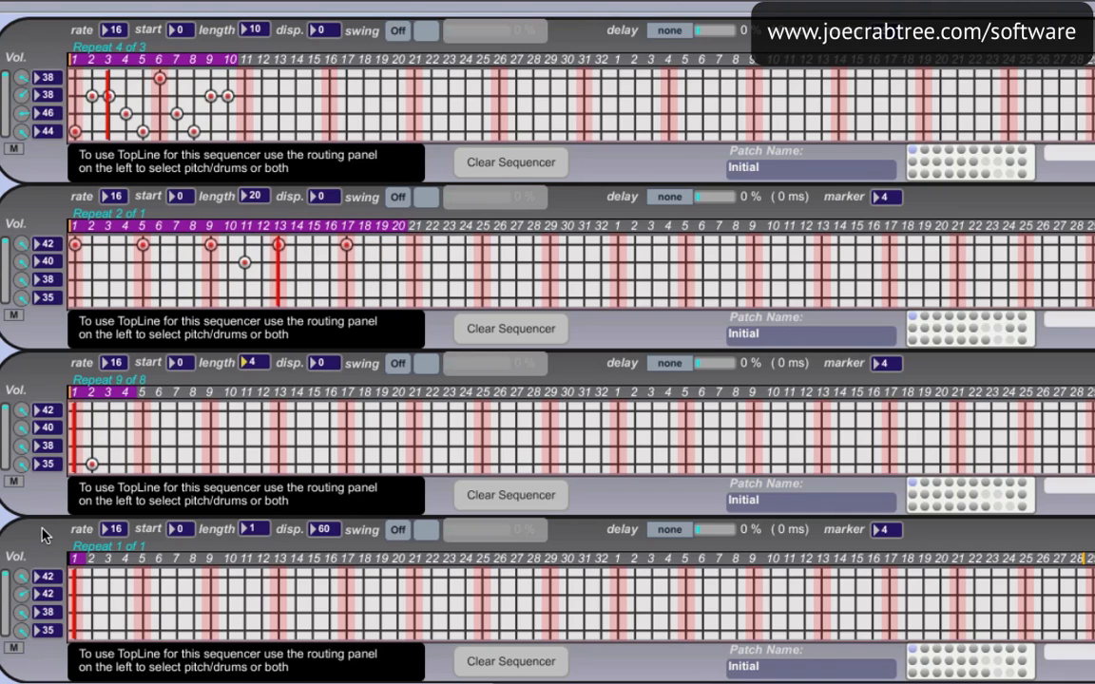
{"action": "left_click", "coordinate": [13, 149]}
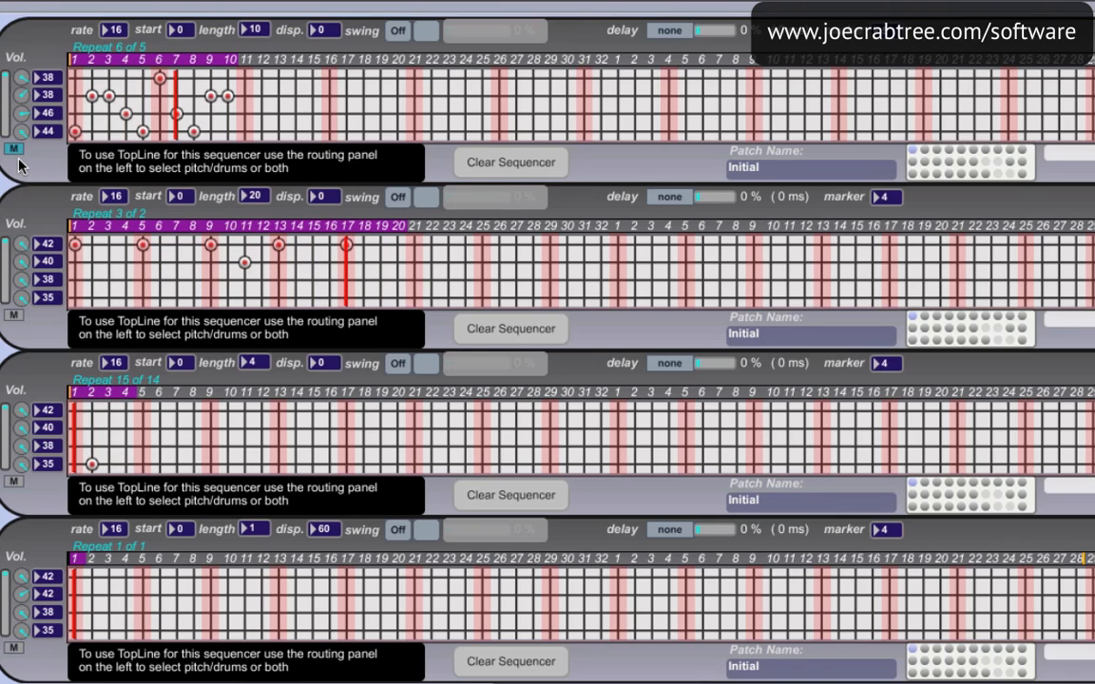
{"action": "left_click", "coordinate": [13, 150]}
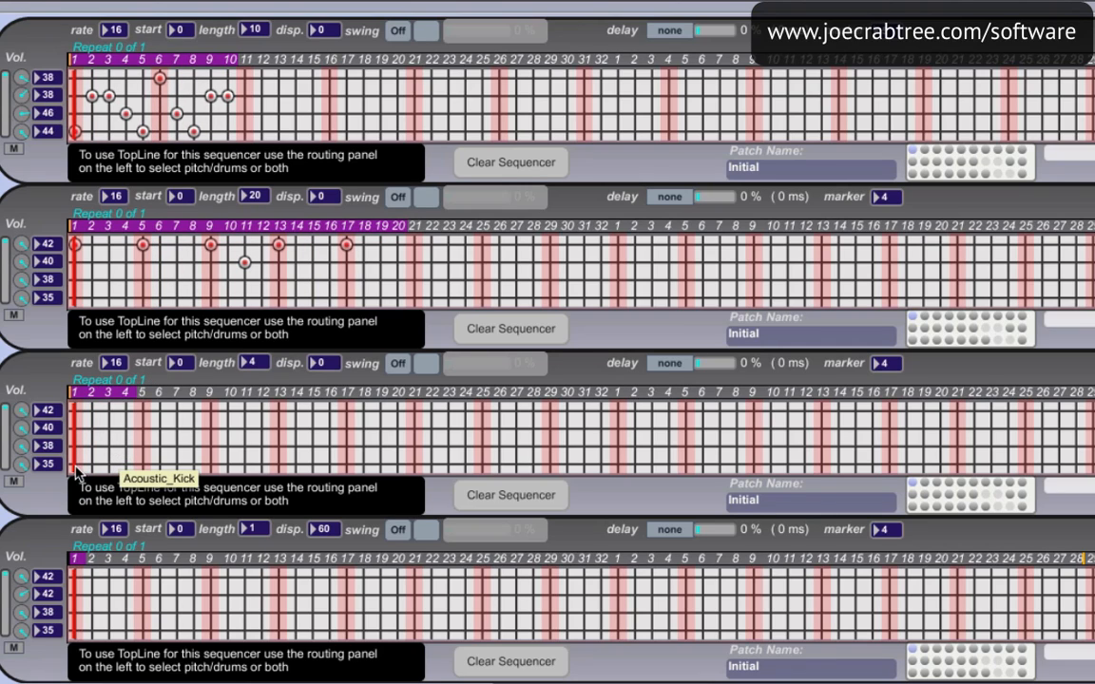
Place note 35 hits on the third sequencer's steps 1 and 2, and play the pattern at displacements 1, 2, 3 and 4
{"action": "left_click", "coordinate": [77, 465]}
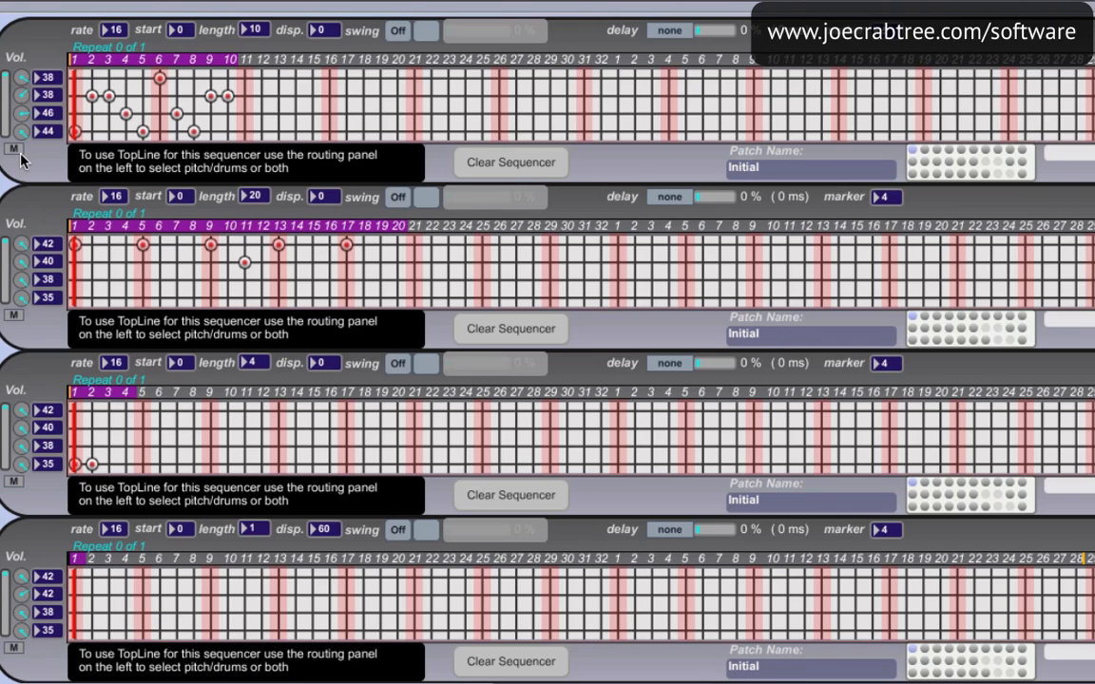
{"action": "key", "text": "space"}
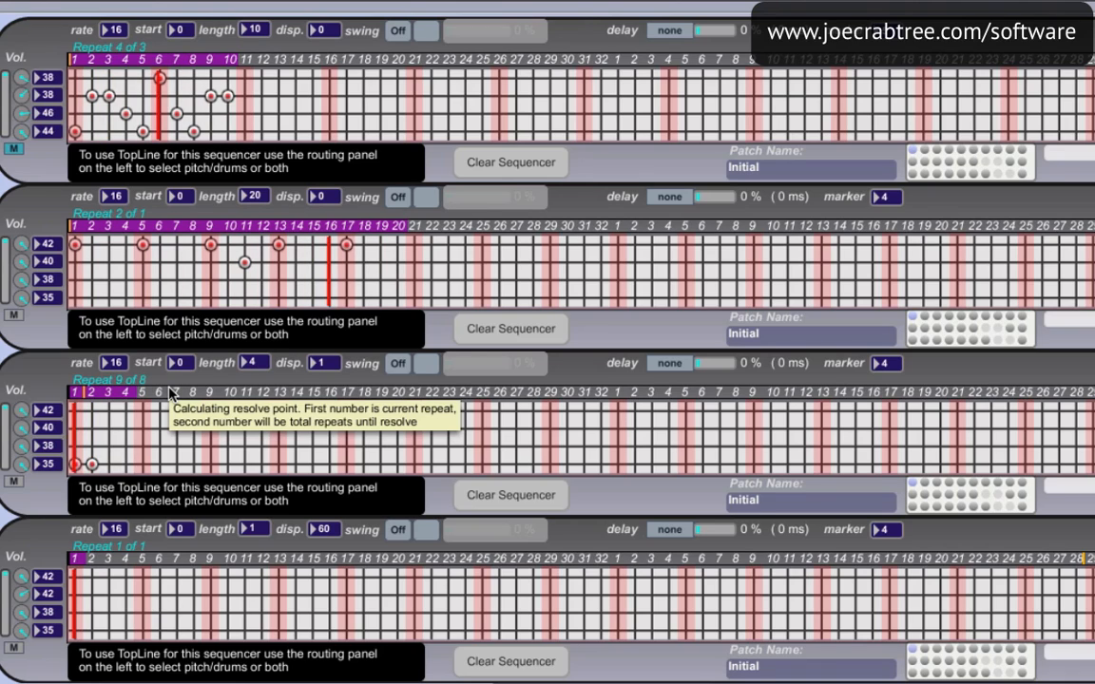
{"action": "left_click", "coordinate": [326, 368]}
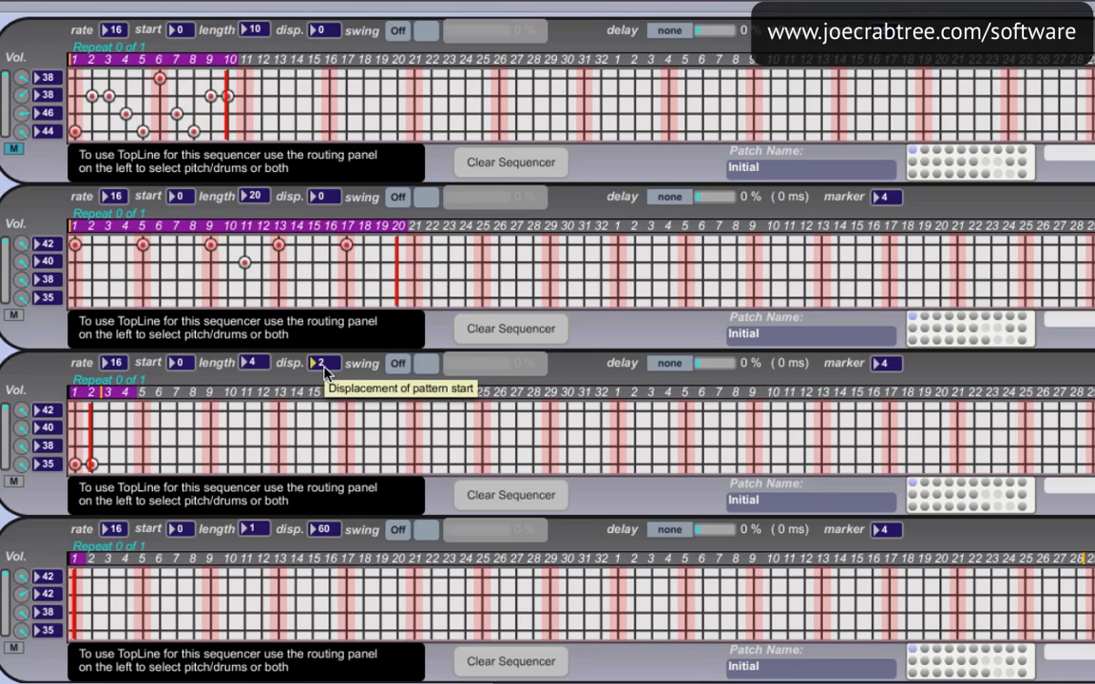
{"action": "left_click_drag", "start_coordinate": [324, 367], "coordinate": [324, 363]}
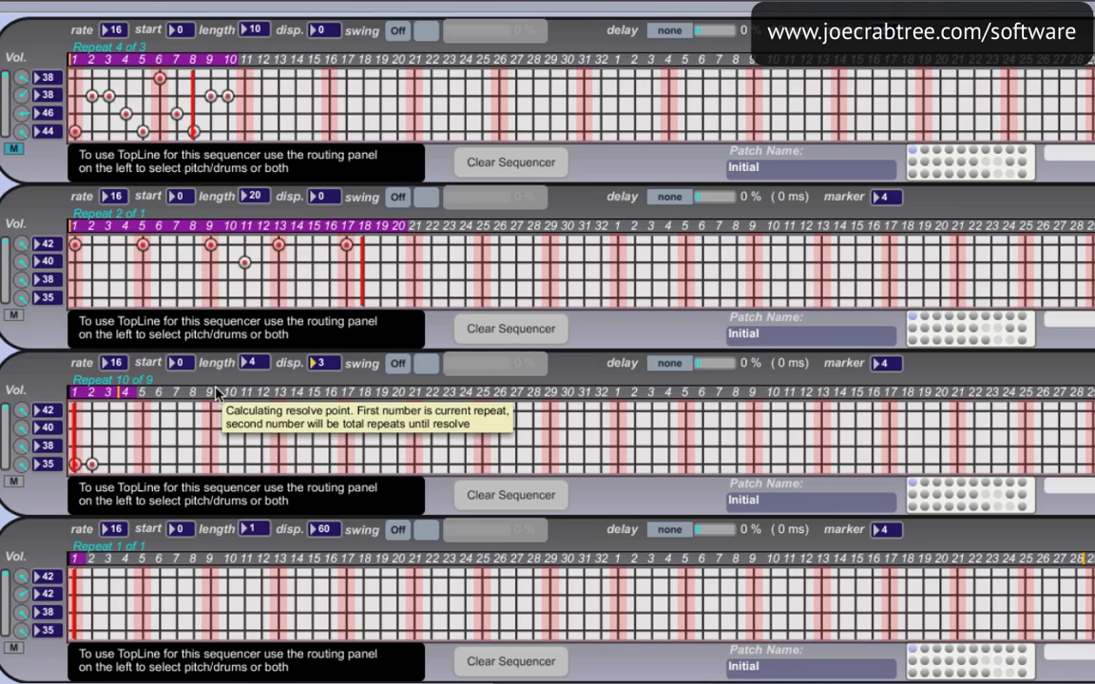
{"action": "type", "text": "4"}
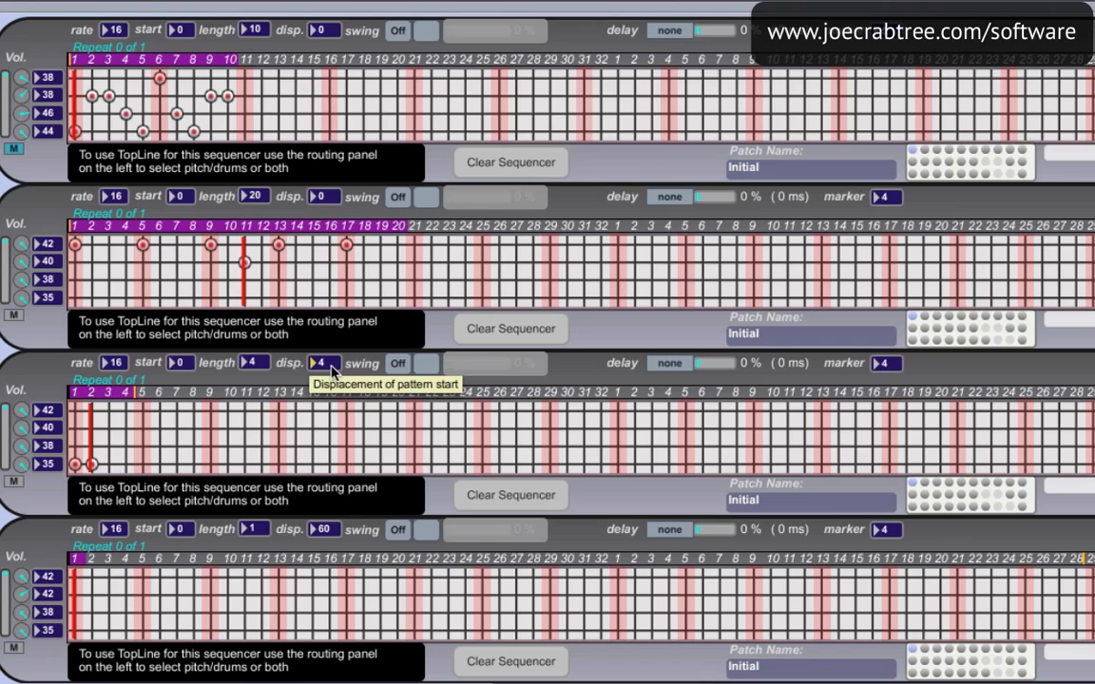
Reset the third sequencer's displacement to 0 and add a note 35 hit on step 3
{"action": "type", "text": "0"}
{"action": "key", "text": "Return"}
{"action": "left_click", "coordinate": [110, 464]}
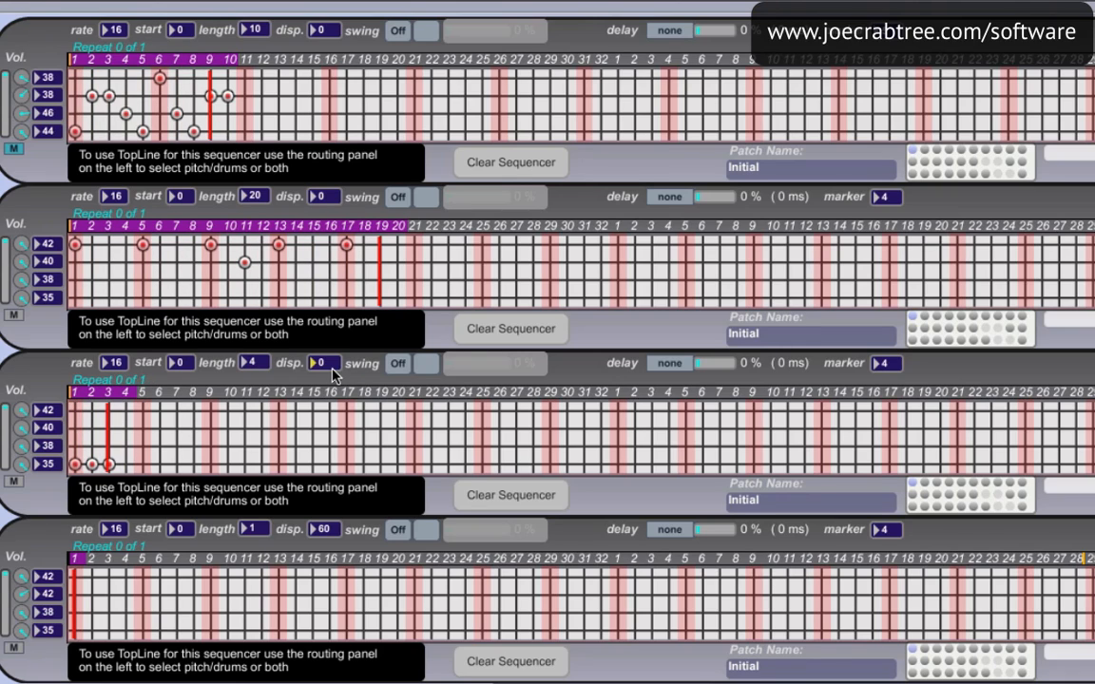
Audition the third sequencer's three-hit pattern at displacements 1, 2 and 3, and return the displacement to 0
{"action": "left_click_drag", "start_coordinate": [332, 367], "coordinate": [332, 366]}
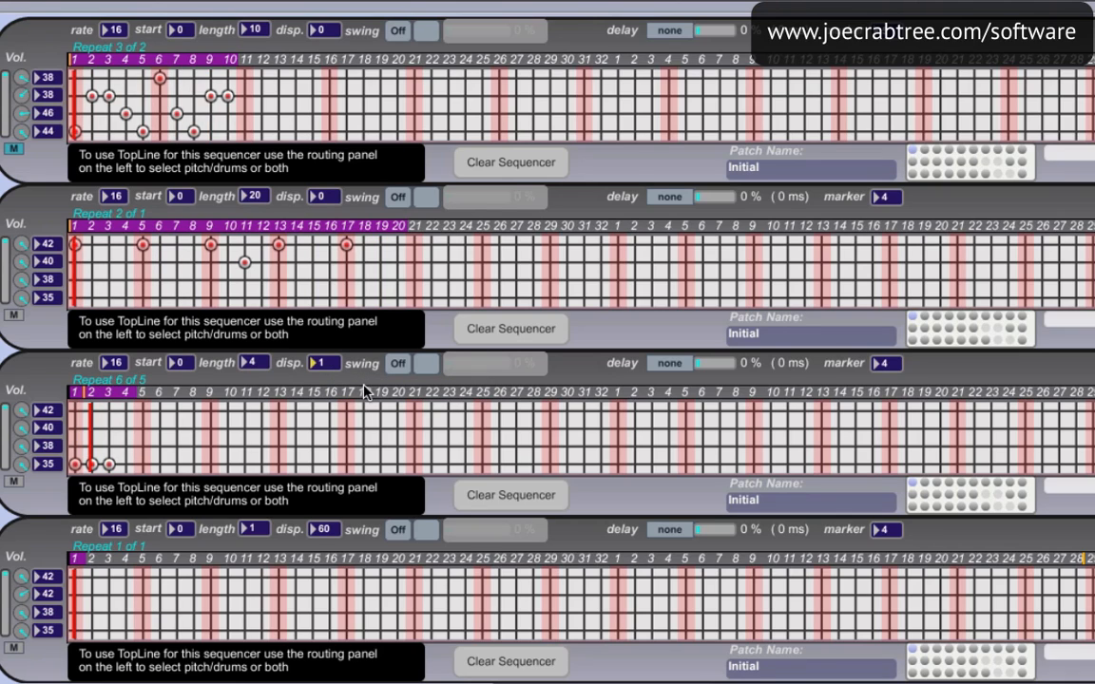
{"action": "left_click", "coordinate": [330, 366]}
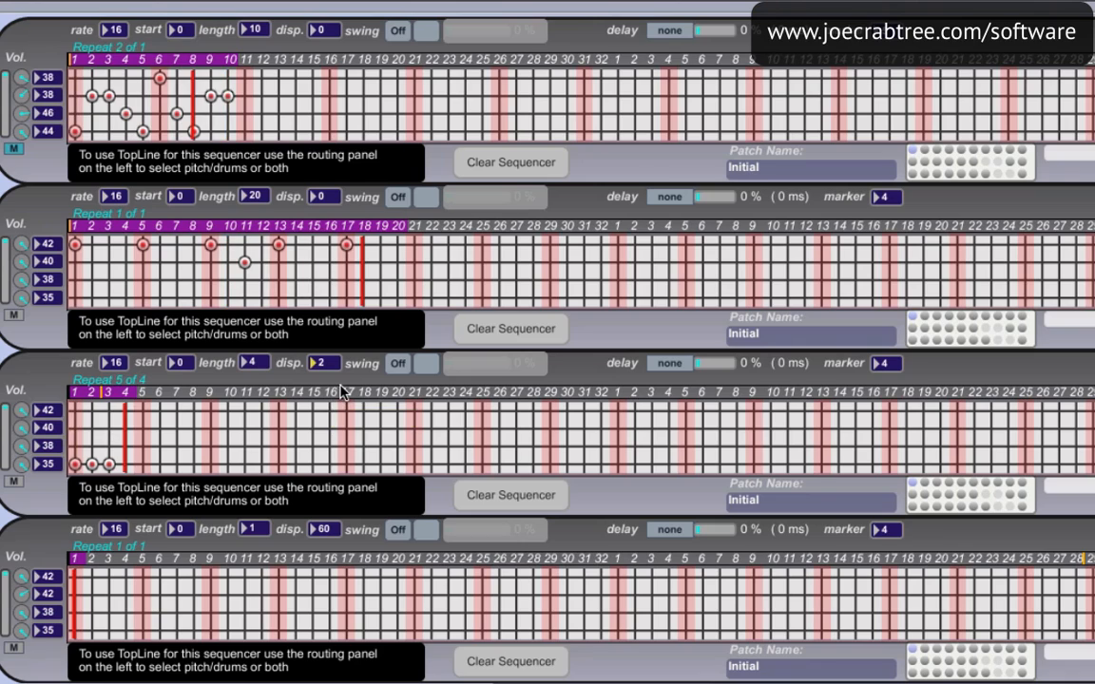
{"action": "left_click", "coordinate": [332, 366]}
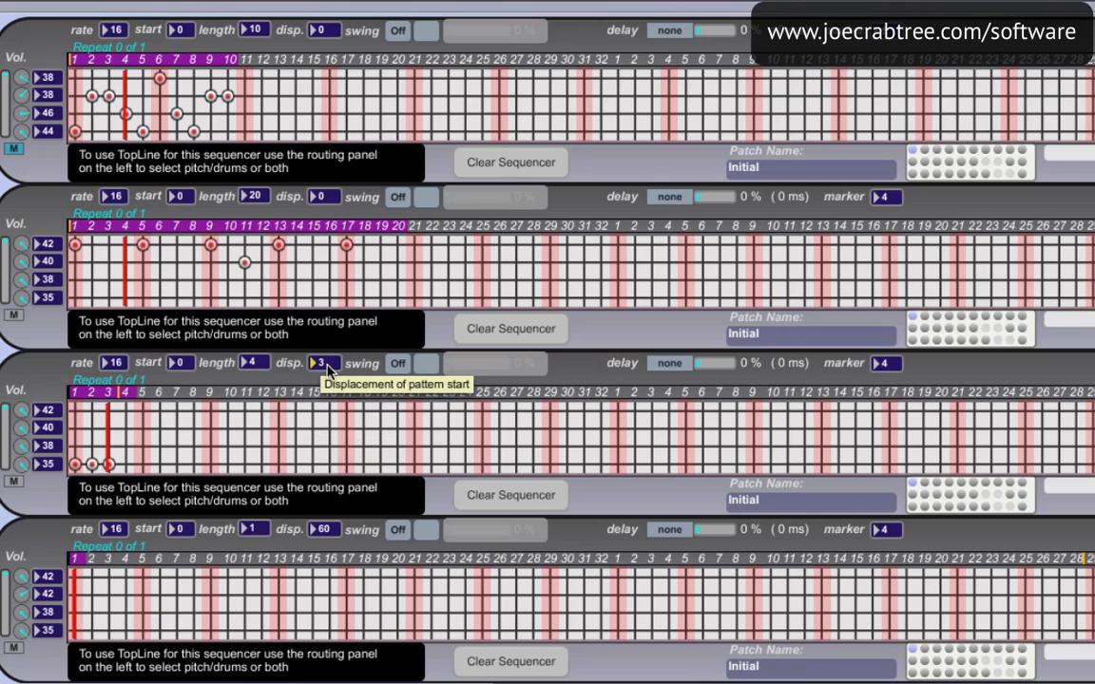
{"action": "left_click_drag", "start_coordinate": [327, 367], "coordinate": [327, 371]}
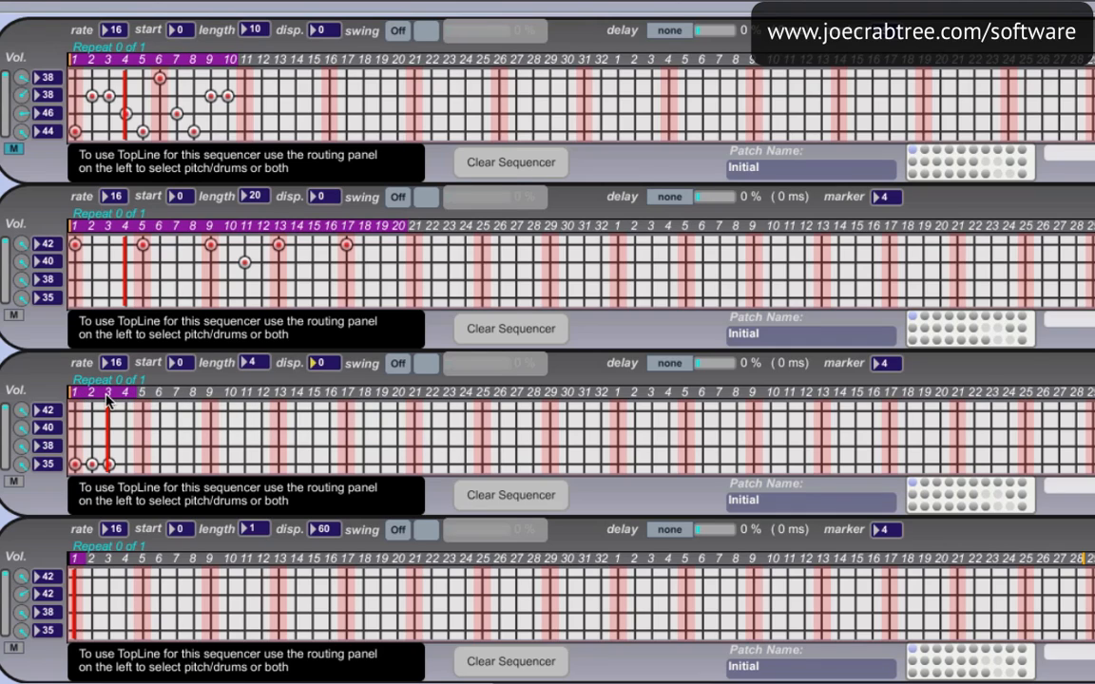
Unmute the first sequencer and vary its marker spacing through 3, 4, 6 and 8 steps, ending at 2
{"action": "left_click", "coordinate": [74, 130]}
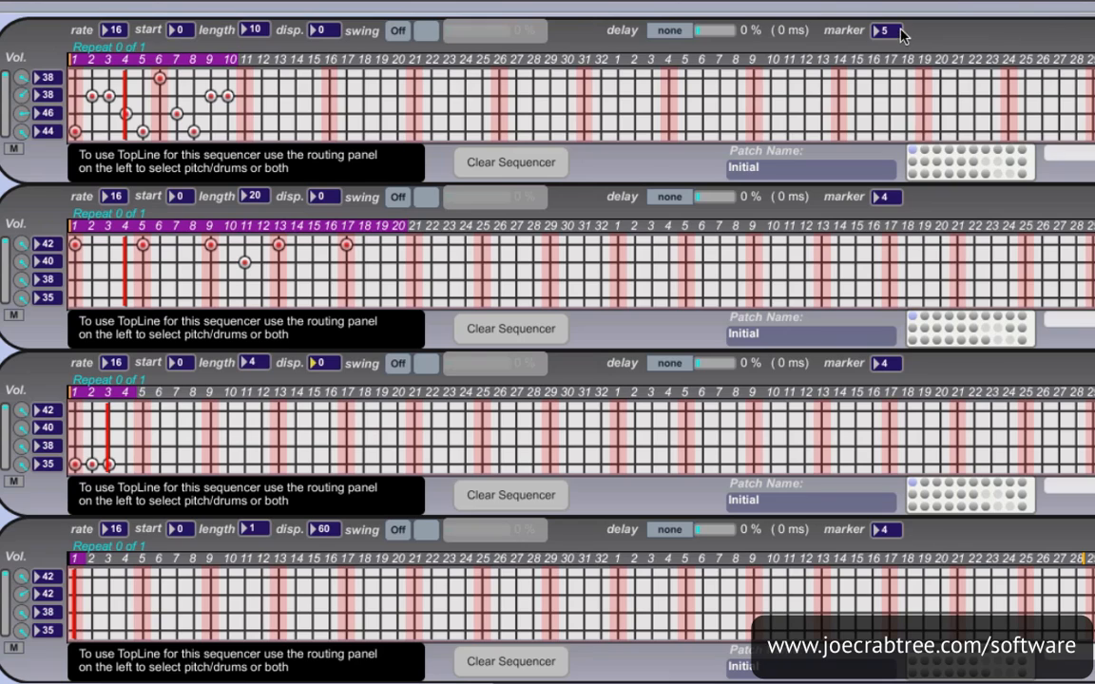
{"action": "left_click_drag", "start_coordinate": [891, 27], "coordinate": [892, 33]}
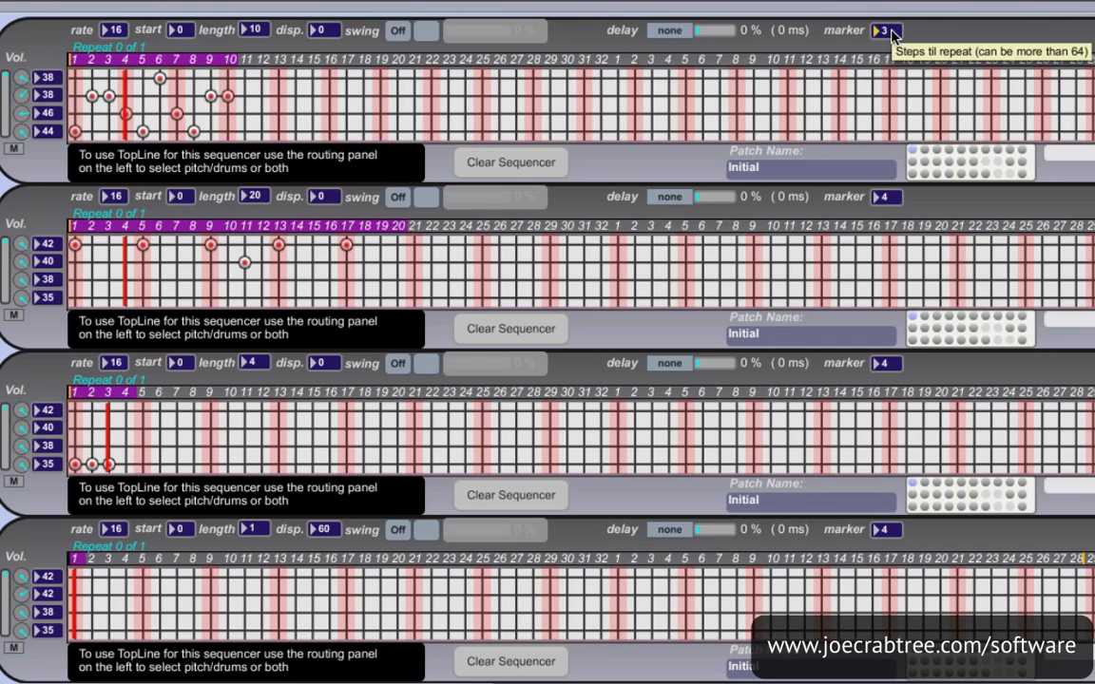
{"action": "left_click_drag", "start_coordinate": [891, 34], "coordinate": [891, 32]}
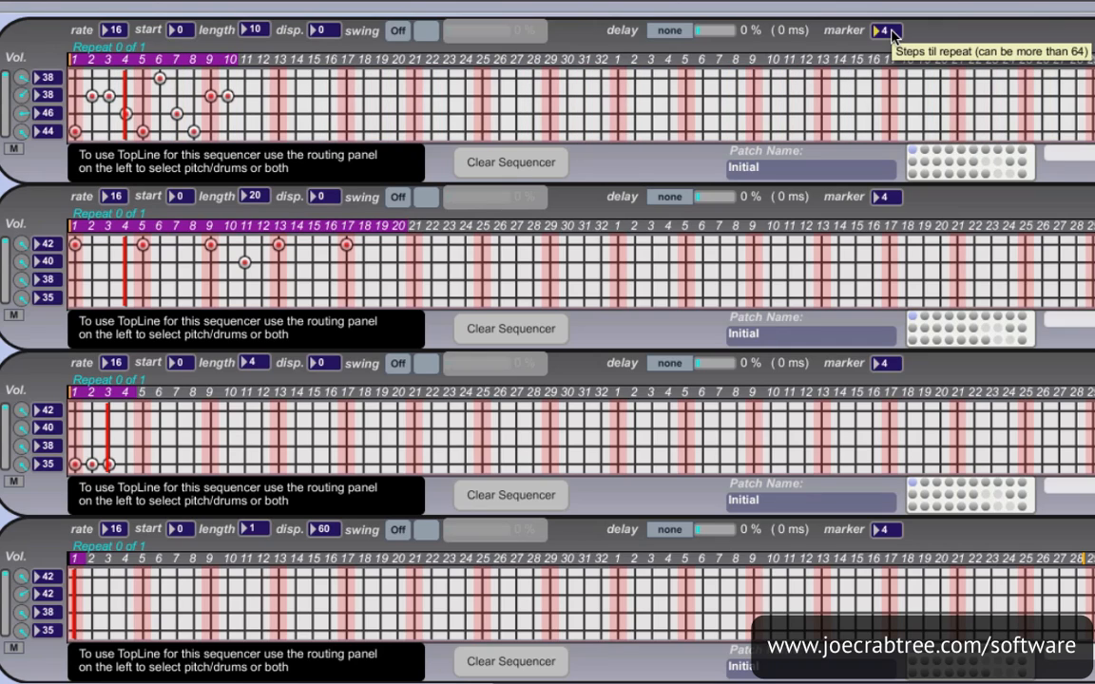
{"action": "left_click", "coordinate": [892, 33]}
{"action": "left_click", "coordinate": [892, 32]}
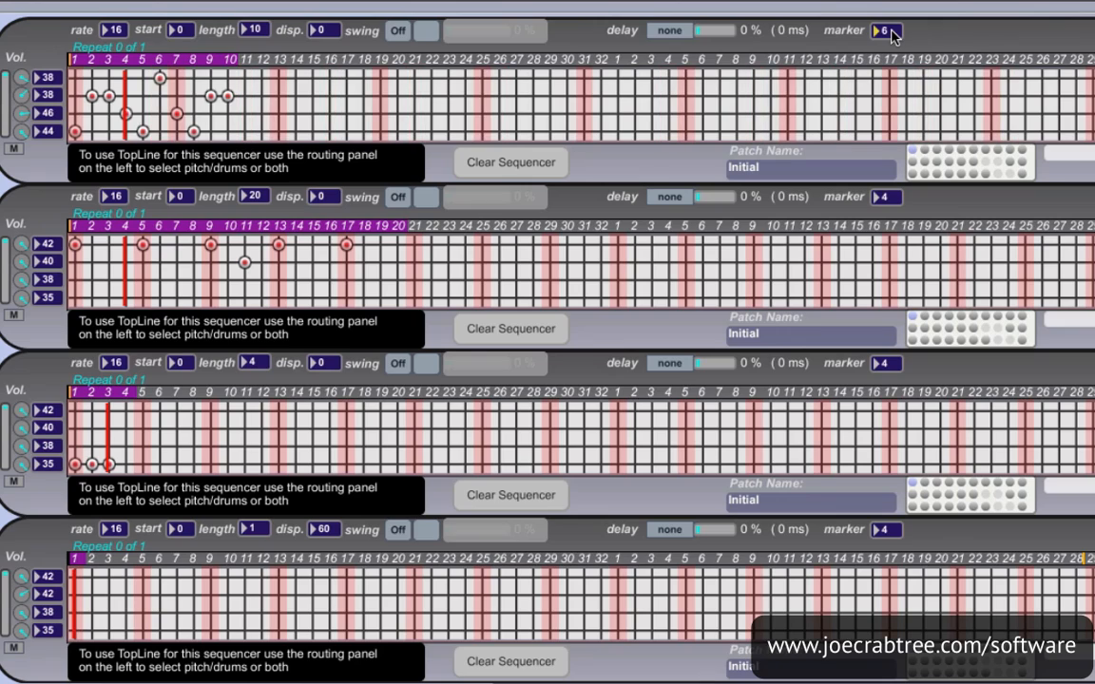
{"action": "left_click", "coordinate": [892, 33]}
{"action": "left_click", "coordinate": [892, 33]}
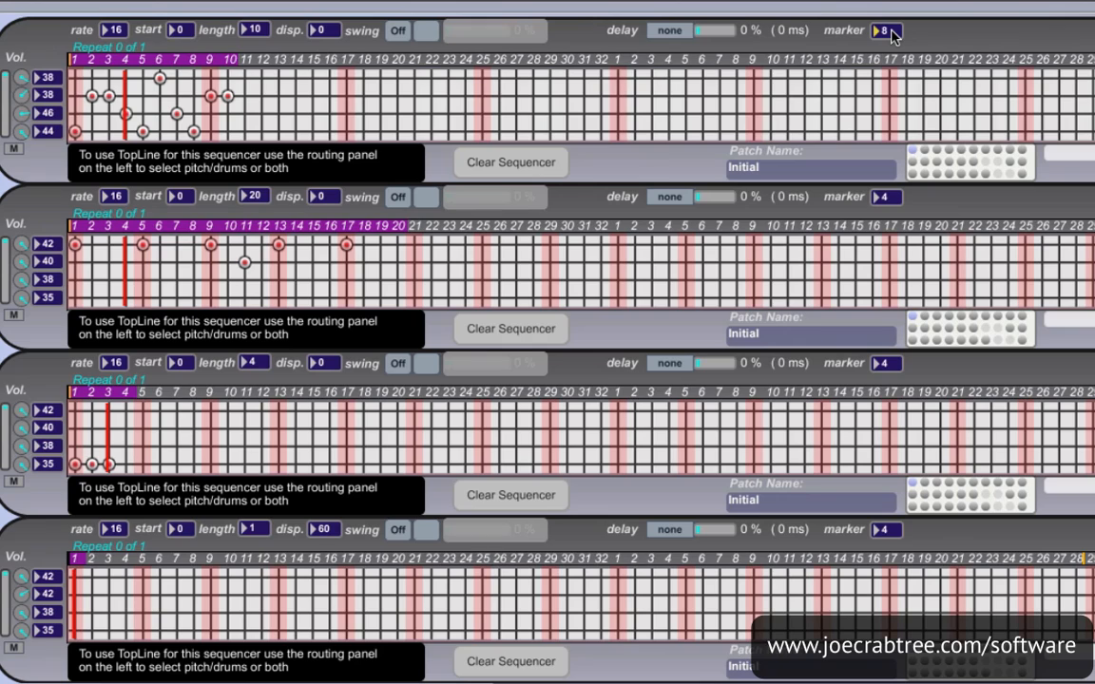
{"action": "left_click_drag", "start_coordinate": [892, 31], "coordinate": [894, 49]}
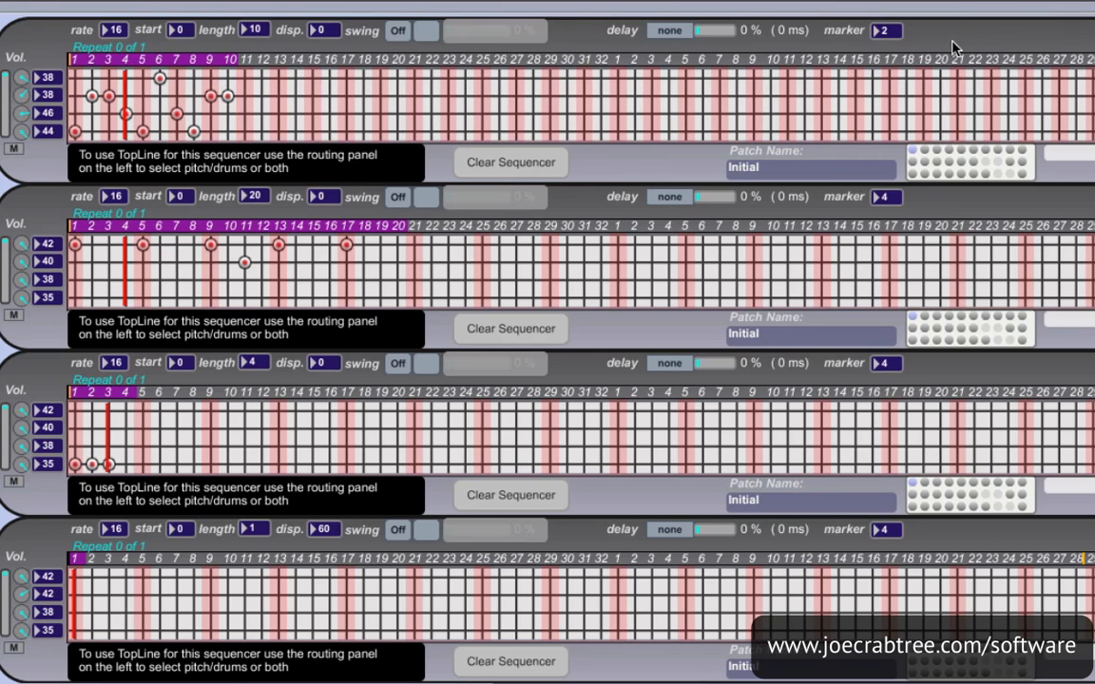